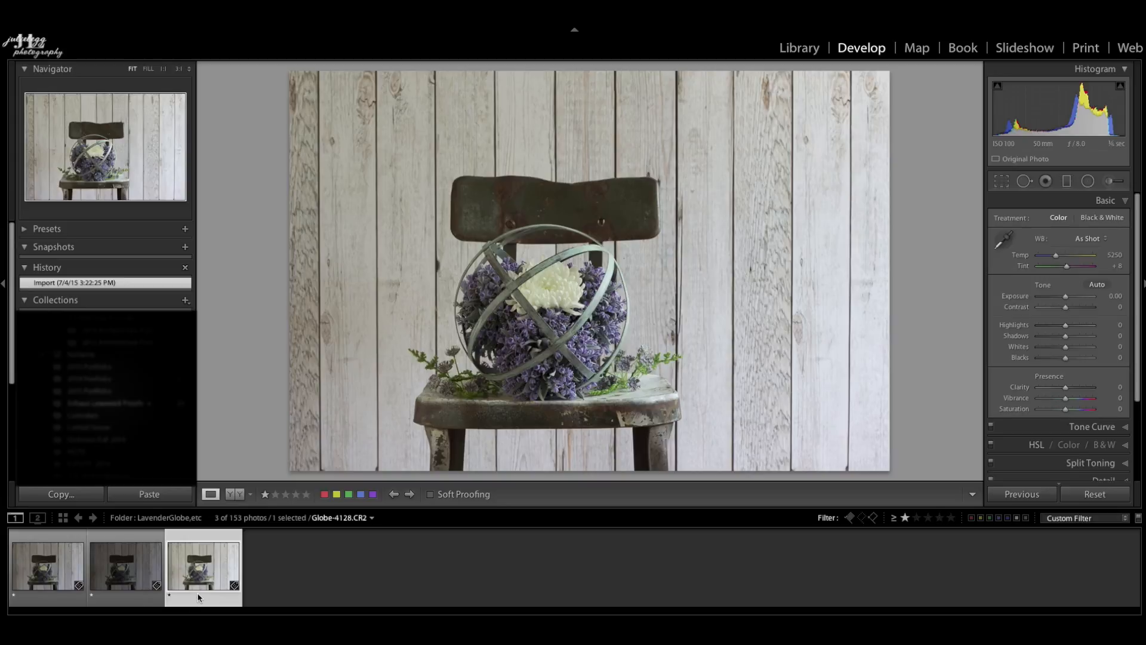
Compare the three exposures of the chair and flower globe, ending on the brightest one, Globe-4128.CR2.
click(134, 597)
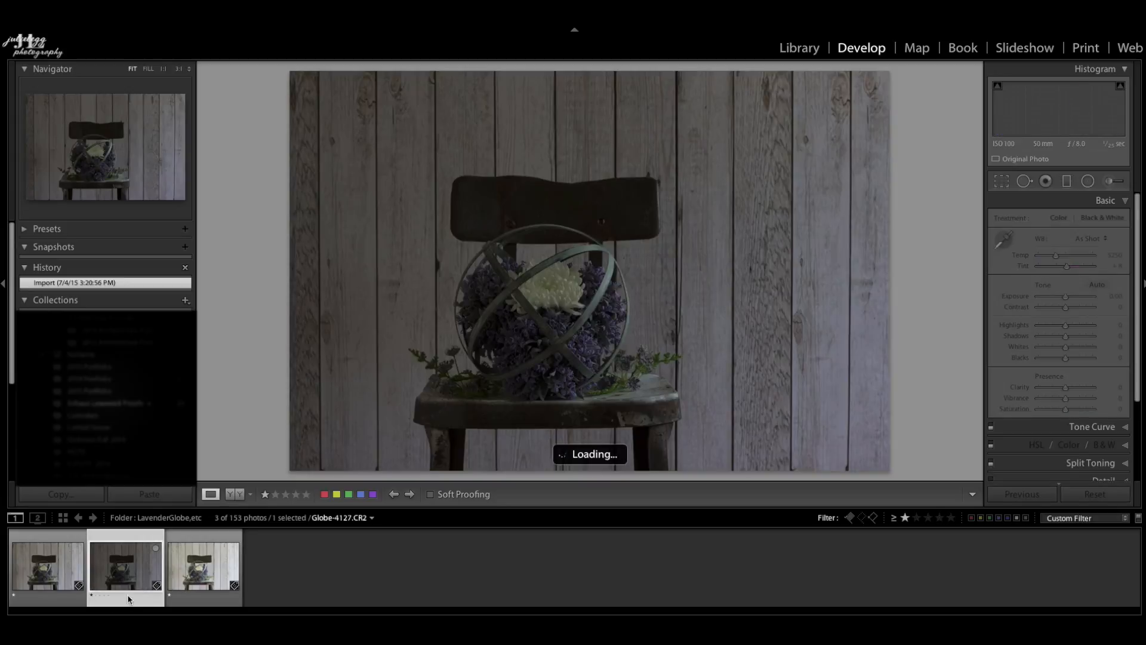
click(55, 593)
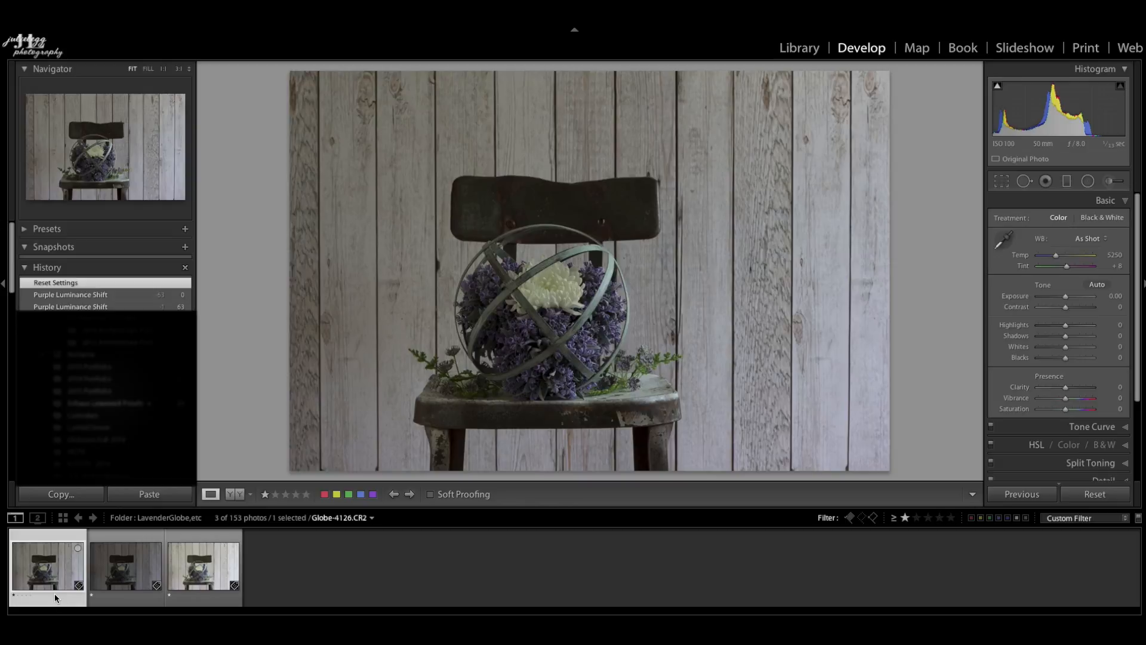
click(199, 599)
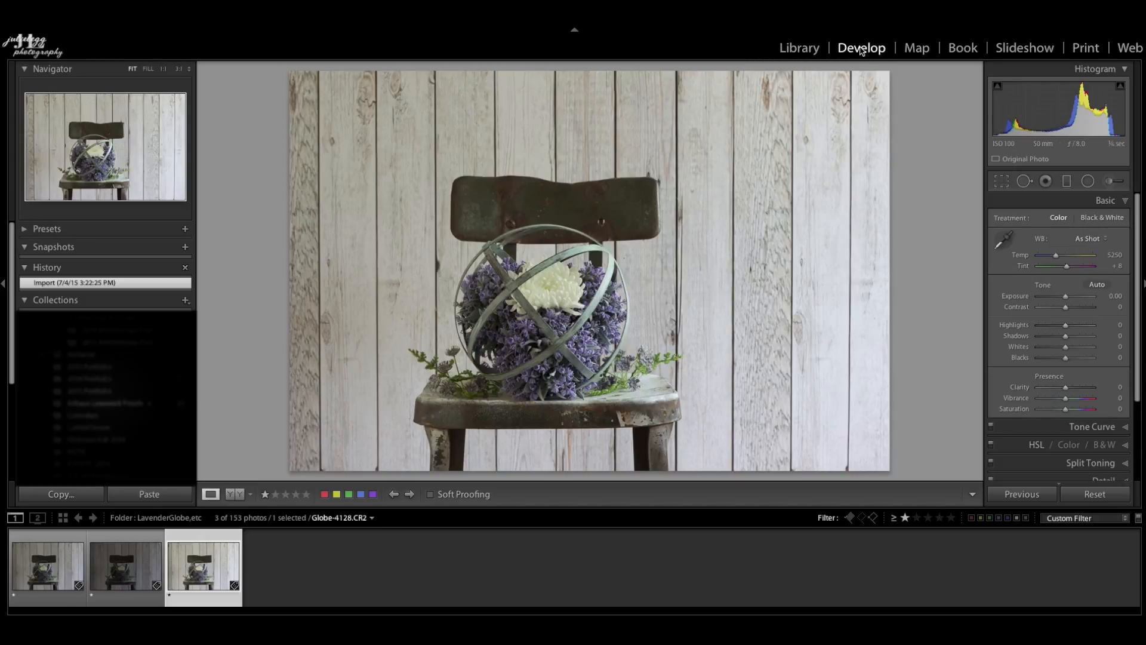
Set the brightest photo's white balance to Daylight and lower its highlights to −61.
click(1092, 240)
click(1095, 256)
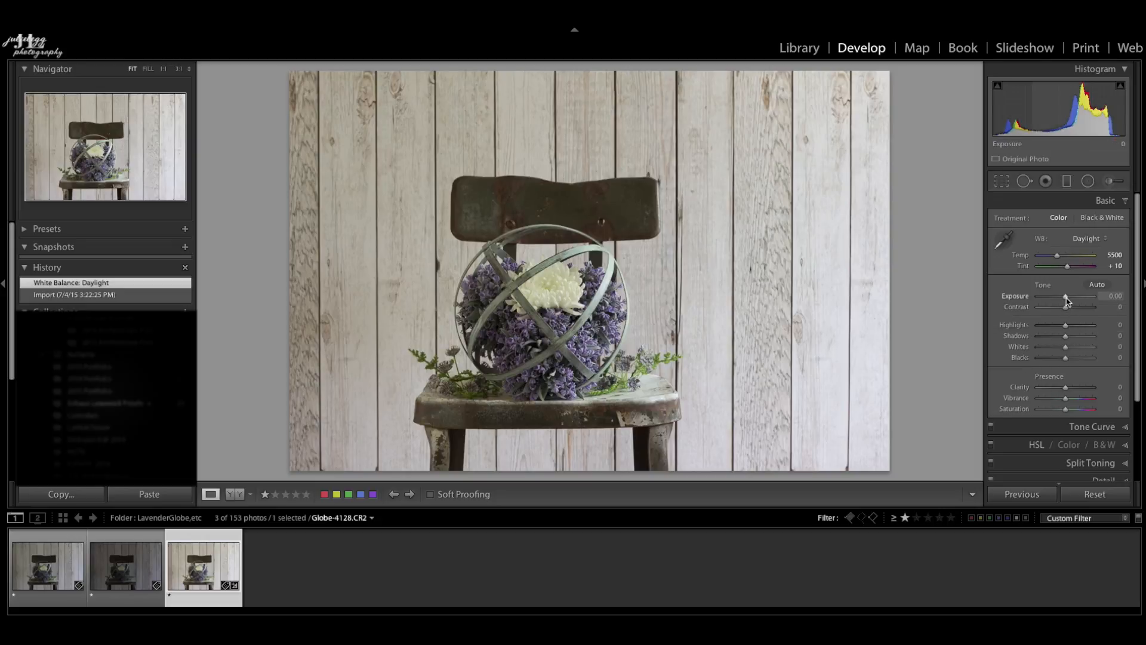
click(1066, 327)
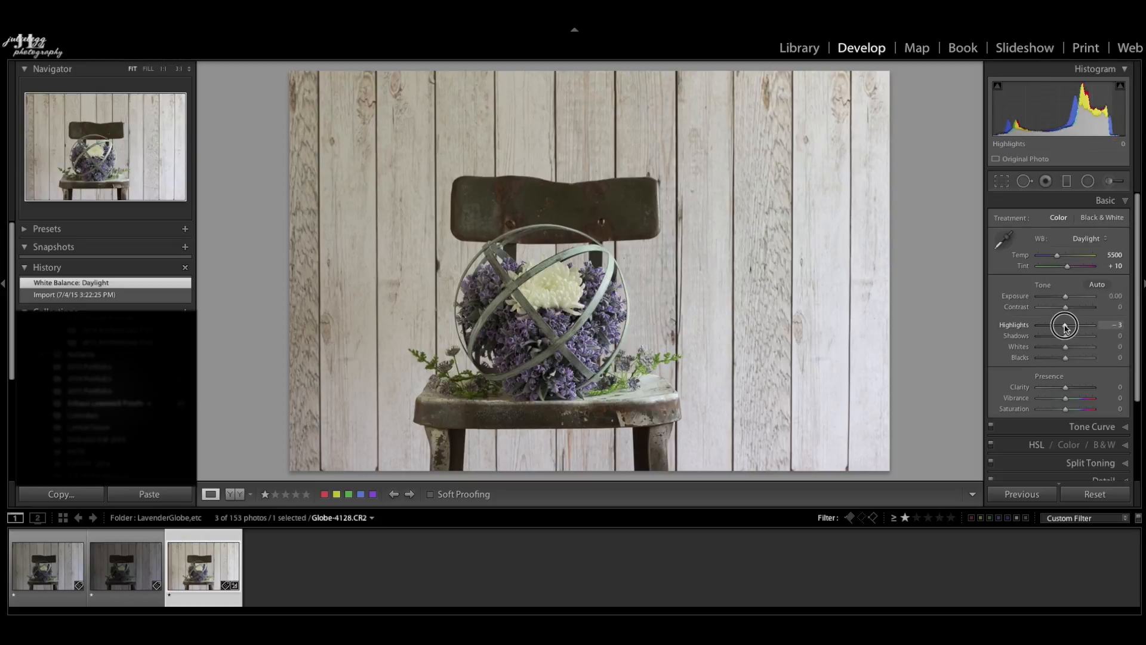
drag(1065, 327, 1049, 334)
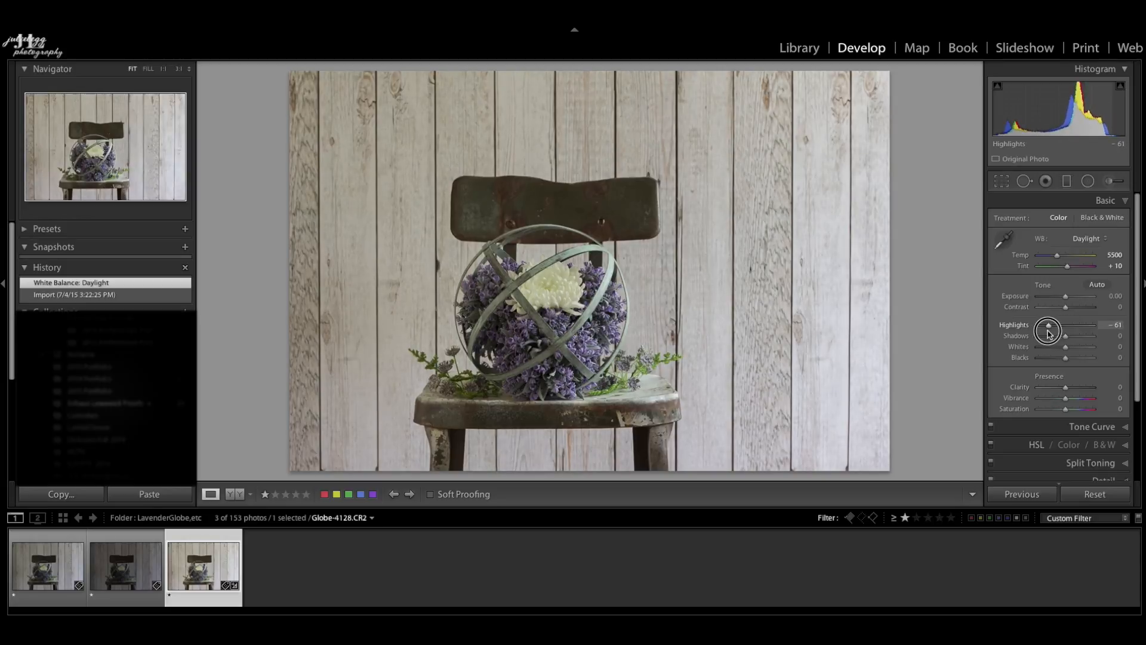
Lighten the photo's dark areas by setting the shadows to +54.
mouse_move(1066, 336)
mouse_down()
mouse_move(1111, 334)
mouse_move(1077, 339)
mouse_up()
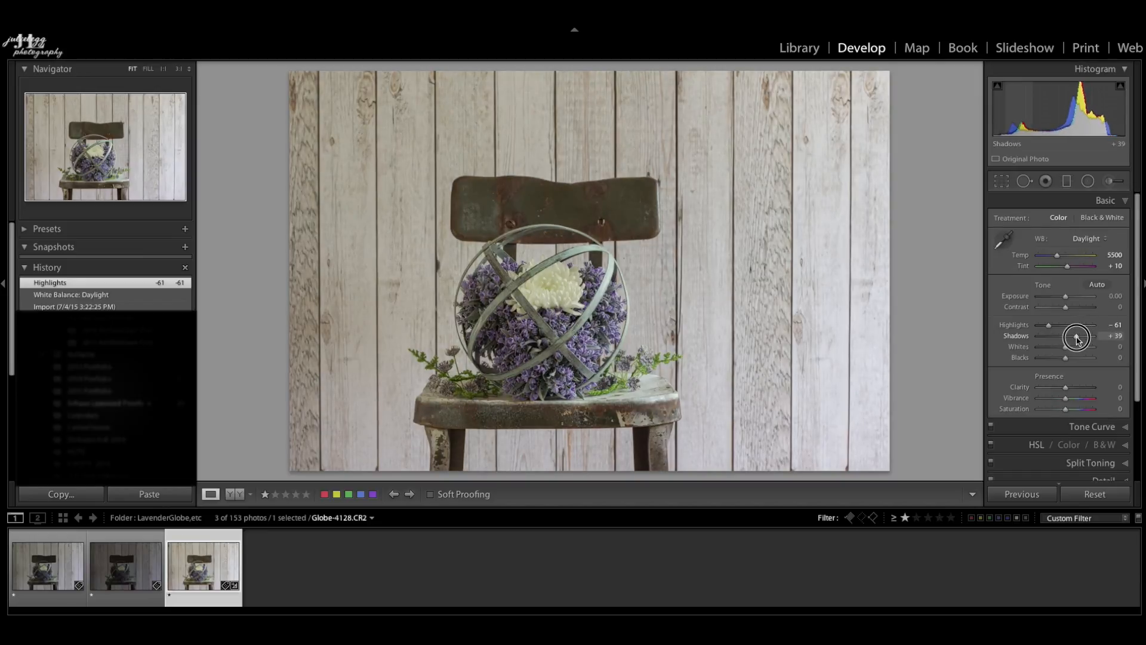
mouse_move(1078, 339)
mouse_down()
mouse_move(1095, 333)
mouse_move(1081, 338)
mouse_up()
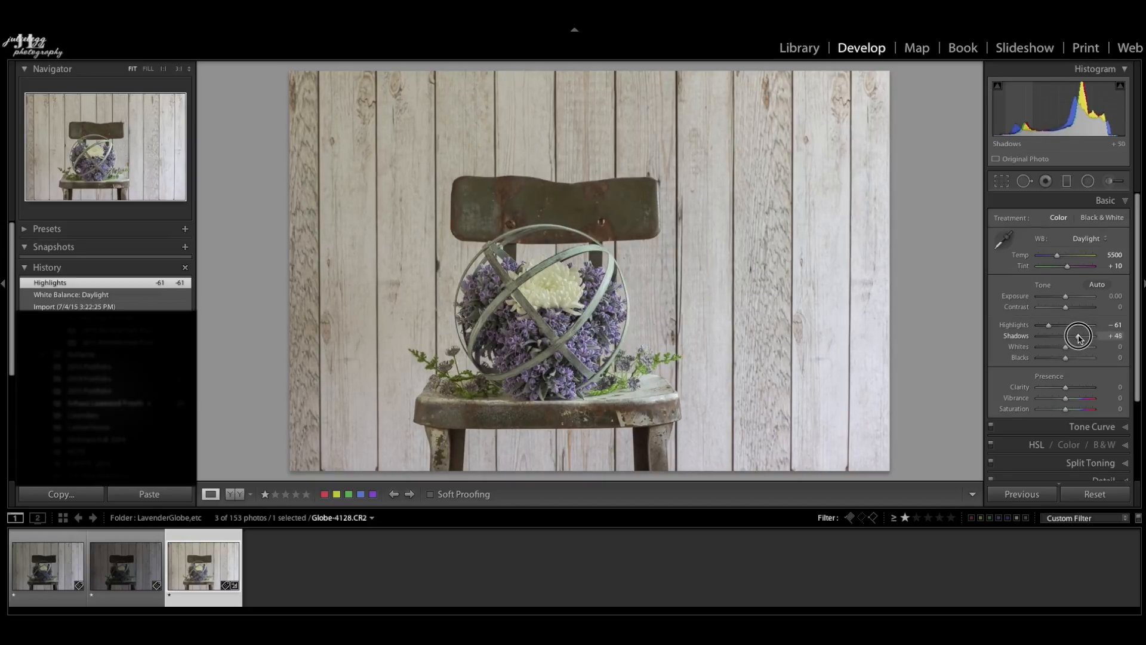
drag(1082, 338, 1085, 338)
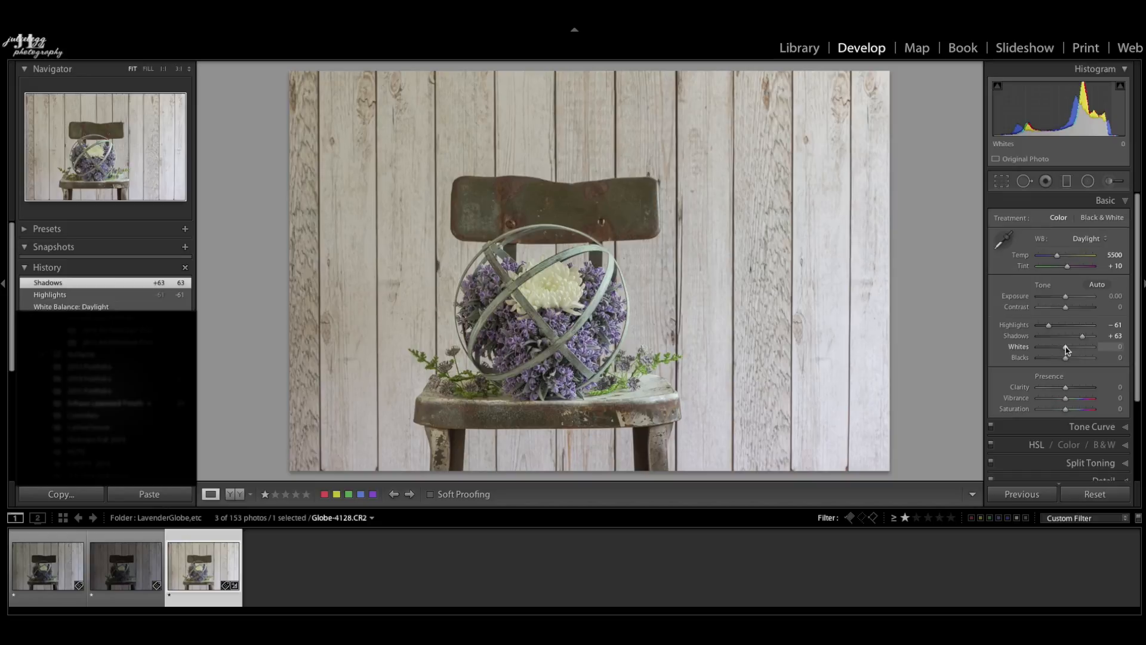
drag(1085, 338, 1081, 340)
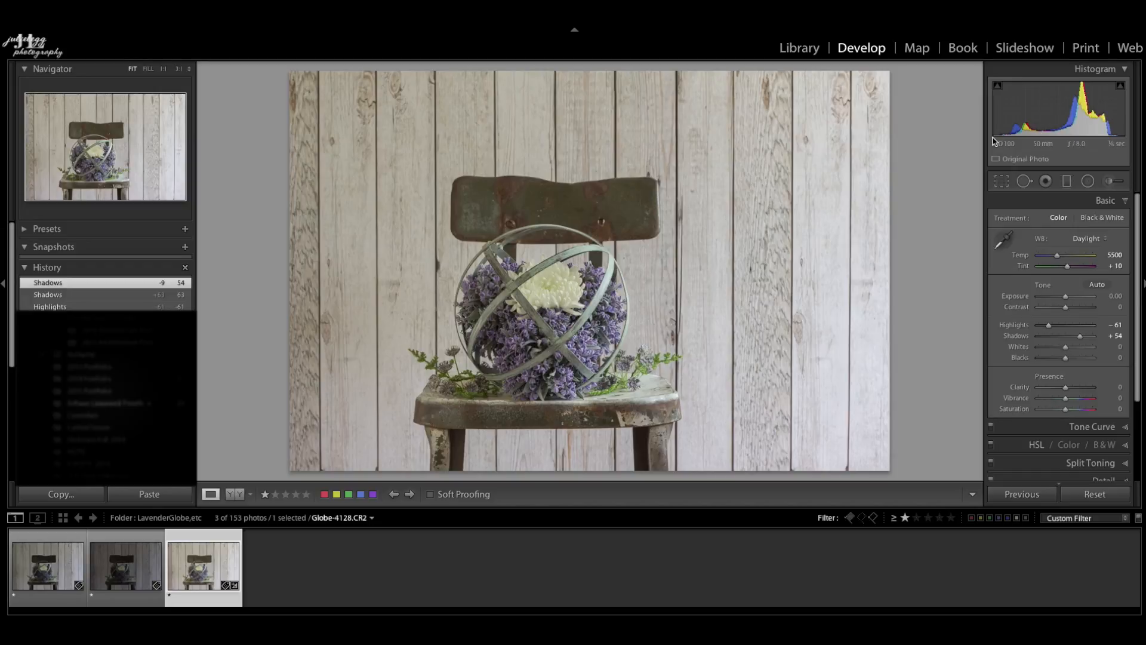
Set the whites to +32, using the clipping preview to judge blown-out areas.
click(1066, 349)
key(alt)
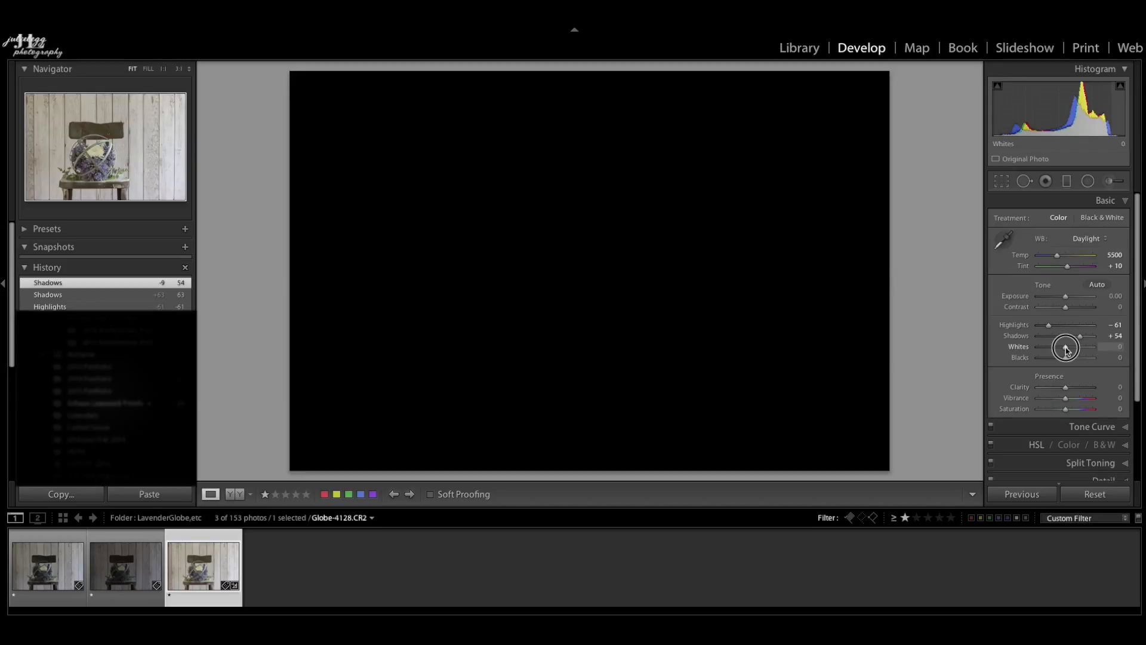
drag(1067, 351, 1086, 351)
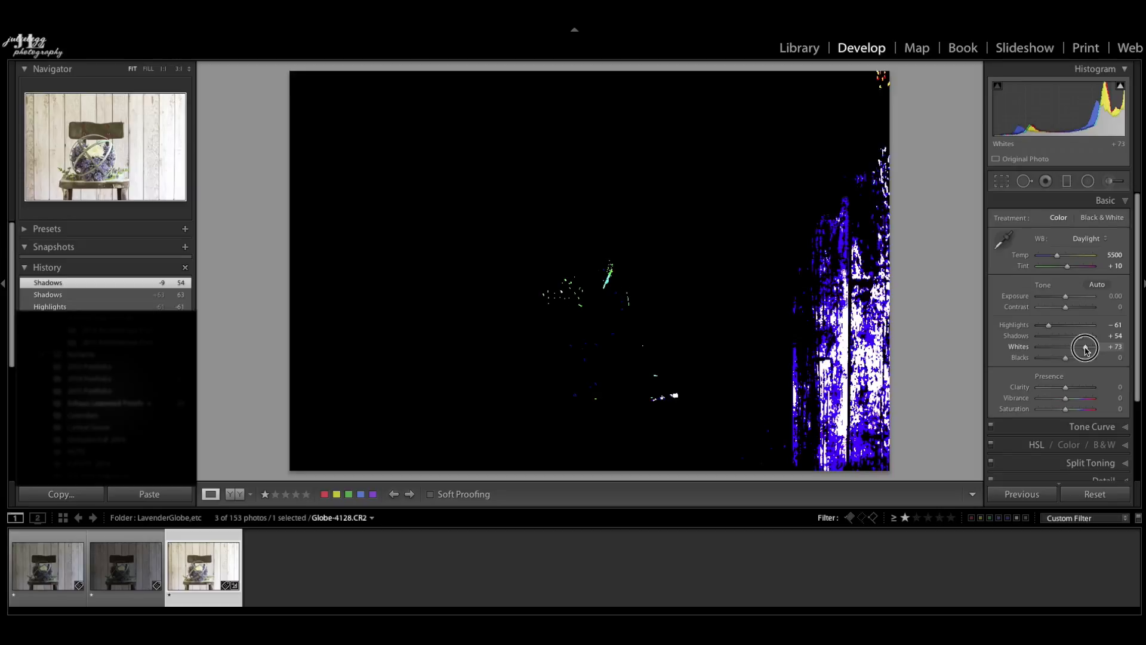
drag(1085, 349, 1085, 349)
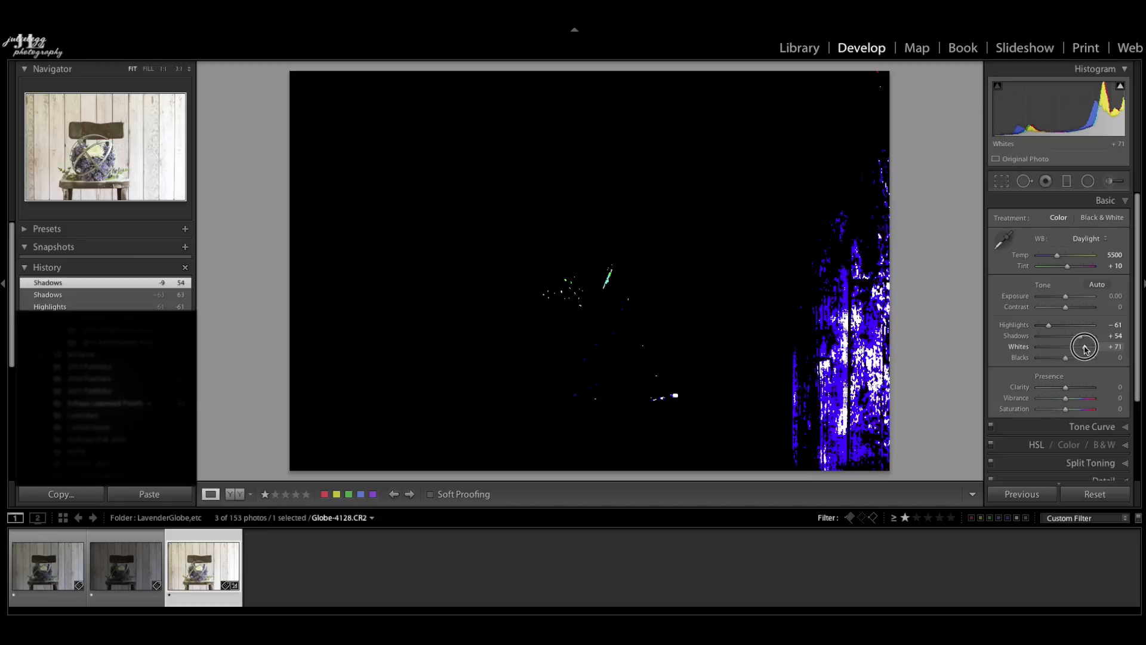
drag(1085, 349, 1075, 352)
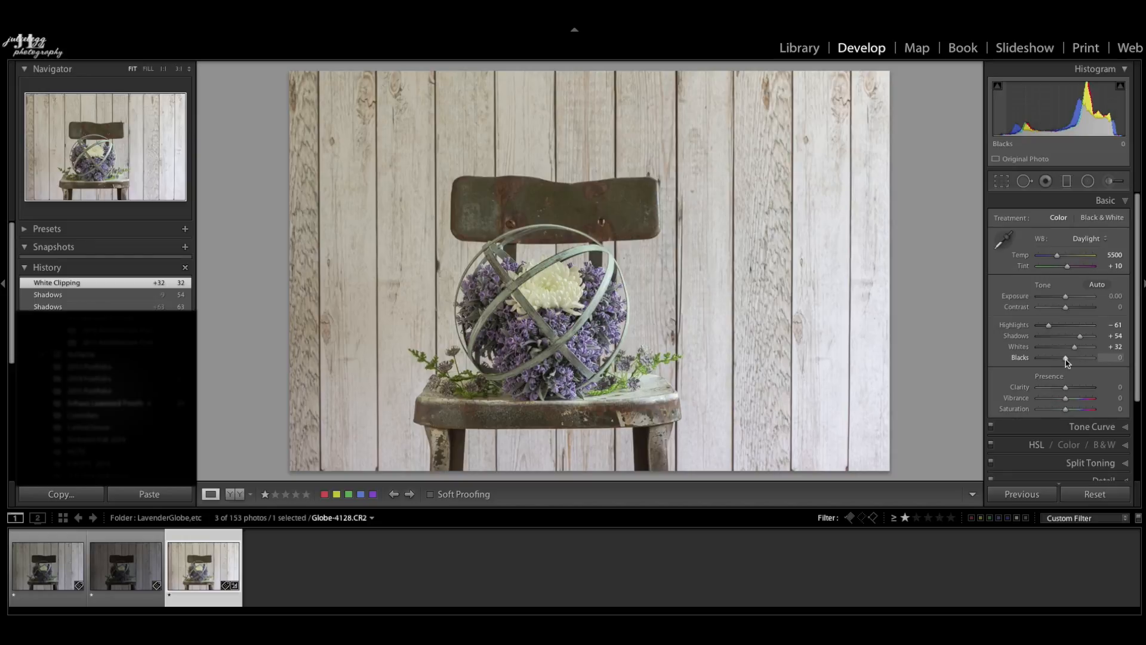
Set the blacks to −36, using the clipping preview to judge the deepest shadows.
mouse_move(1066, 361)
mouse_down()
mouse_move(1026, 362)
mouse_move(1058, 362)
mouse_up()
key(alt)
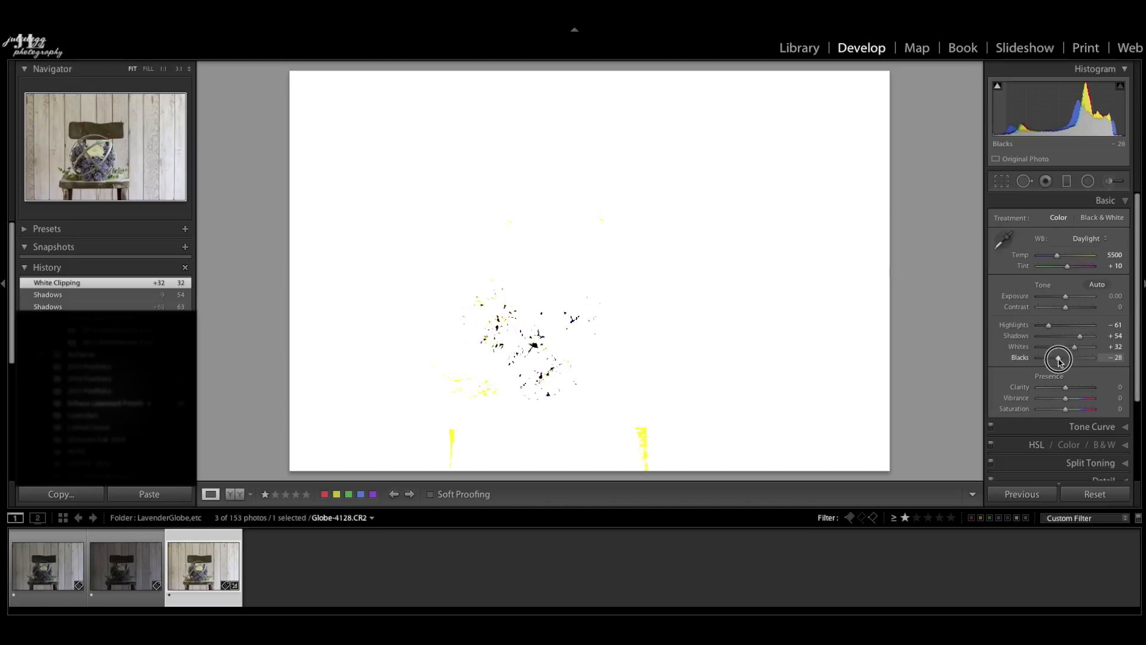
drag(1058, 361, 1058, 361)
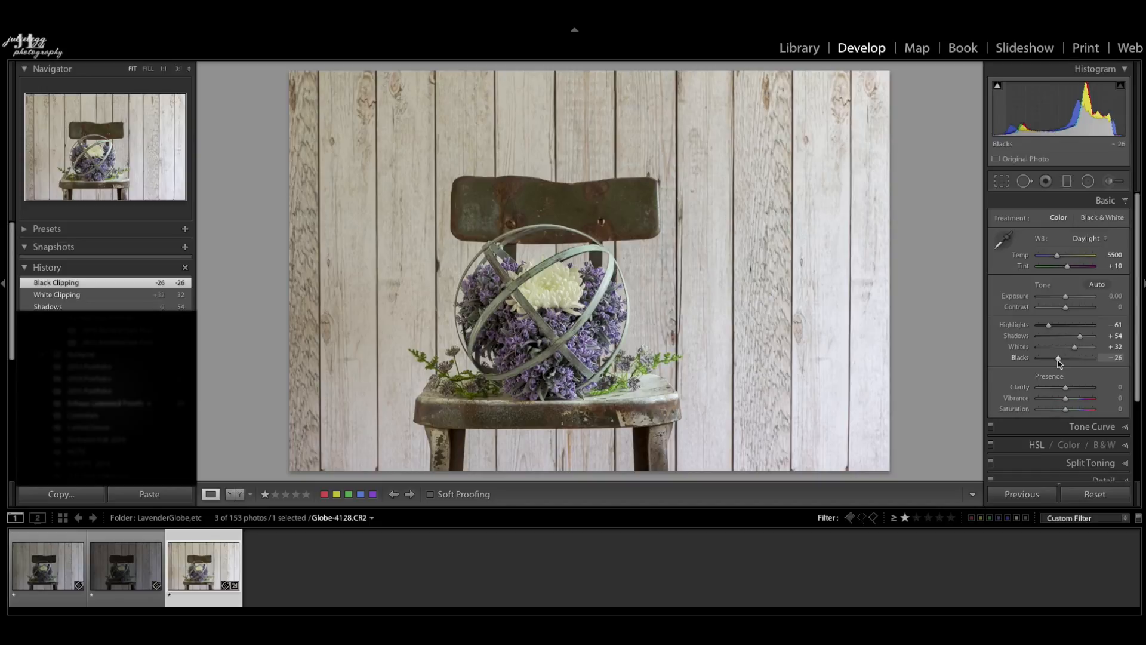
drag(1058, 362, 1056, 360)
Raise the overall exposure to +0.30 and lower the highlights to −79.
drag(1066, 297, 1046, 331)
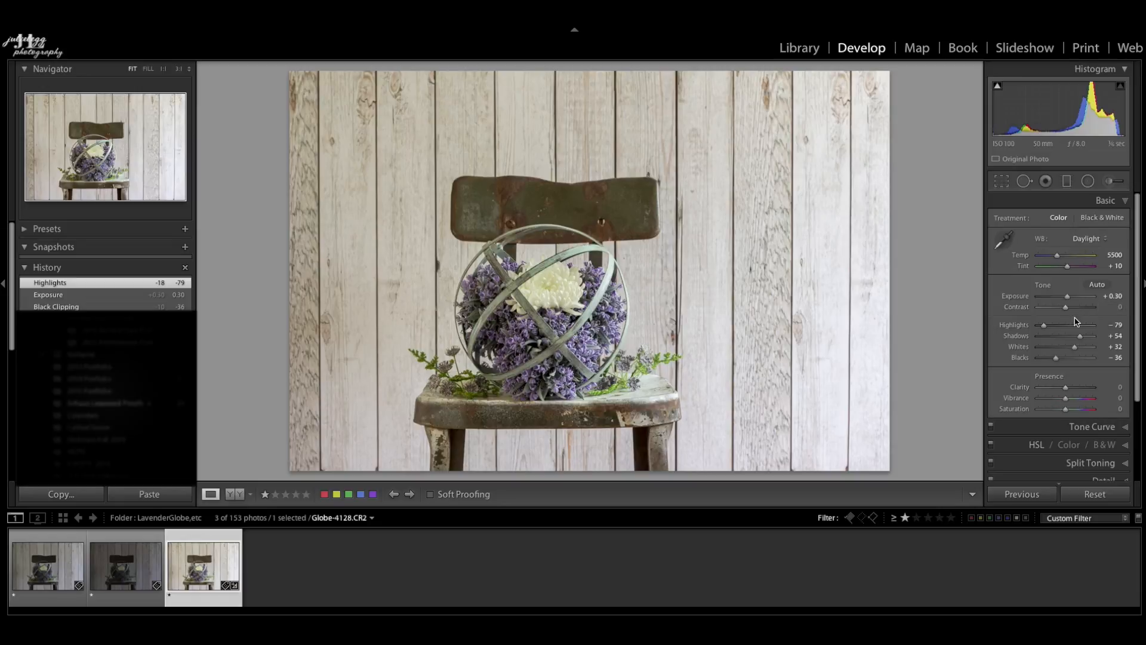
mouse_move(1067, 391)
mouse_down()
mouse_move(1076, 386)
mouse_move(1041, 390)
mouse_move(1064, 388)
mouse_up()
click(1066, 391)
double_click(1066, 388)
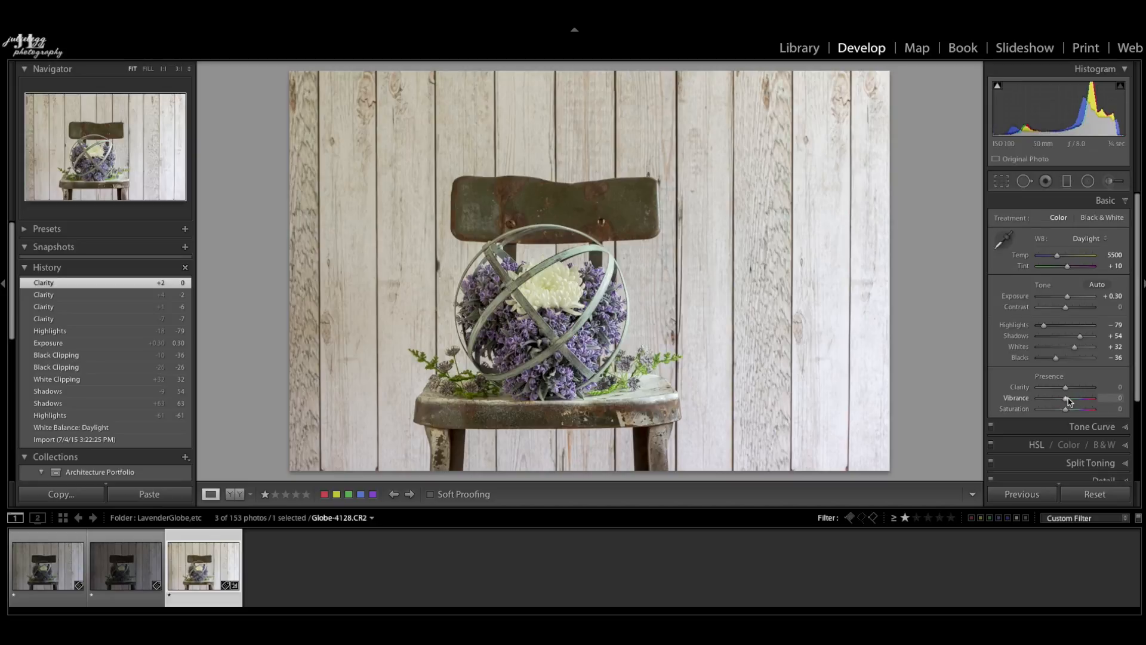
Set the vibrance to +22, try a higher saturation, and reset the saturation to 0.
drag(1066, 399, 1073, 402)
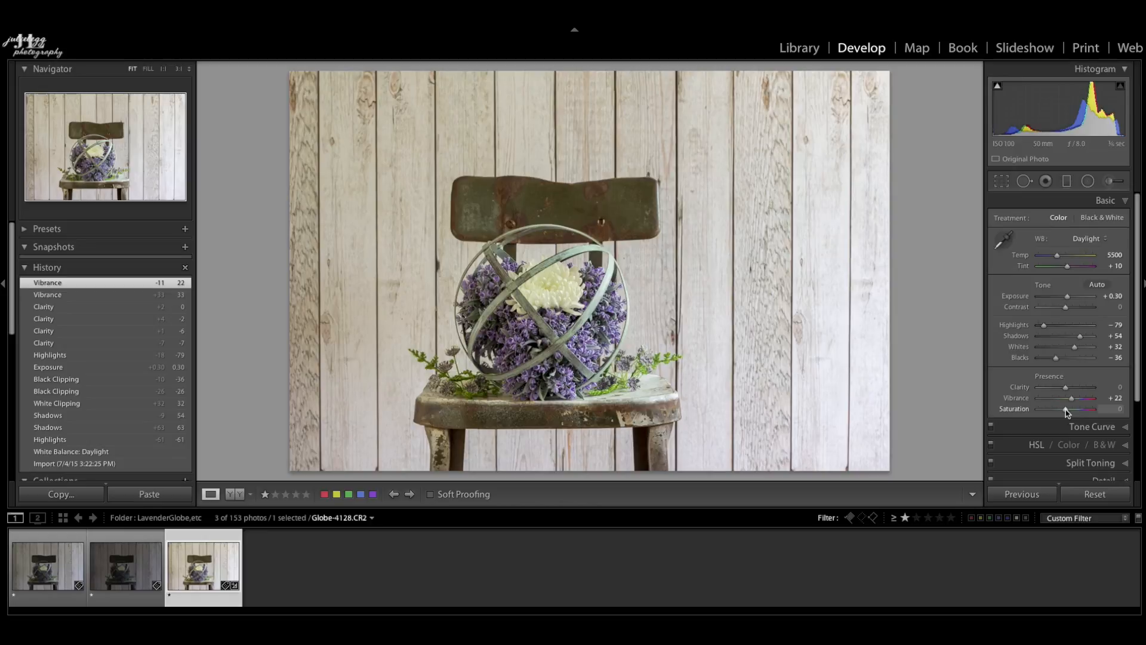
drag(1067, 412, 1067, 409)
double_click(1071, 410)
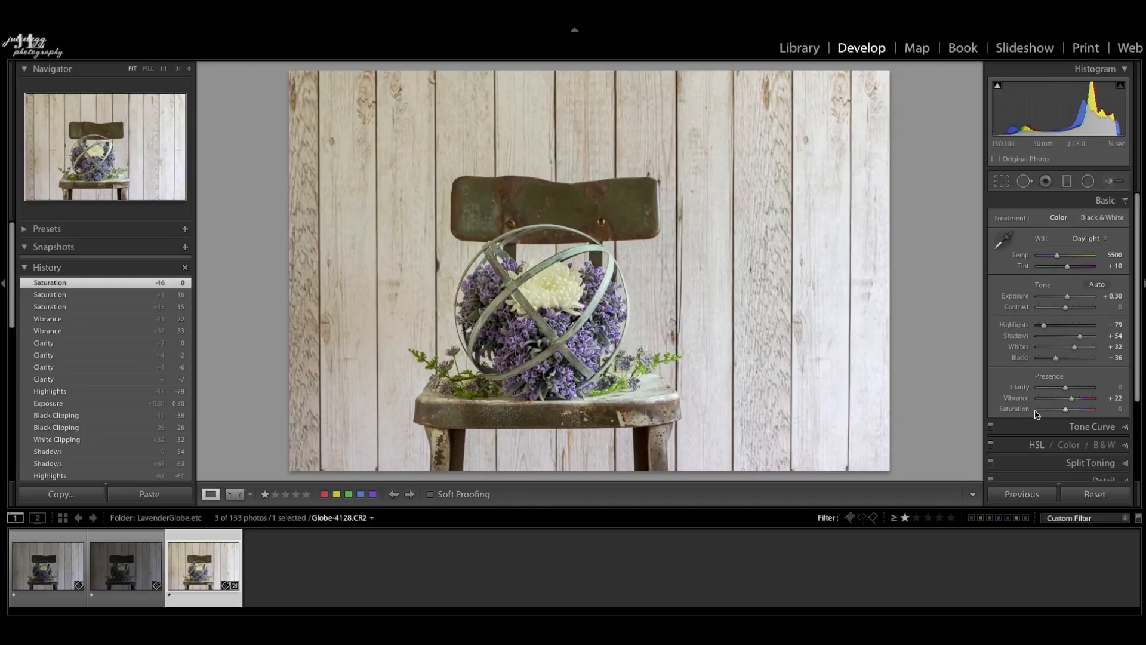
Examine the Tone Curve settings and the HSL luminance adjustments without changing them.
scroll(1103, 456, down, 2)
scroll(1105, 456, down, 3)
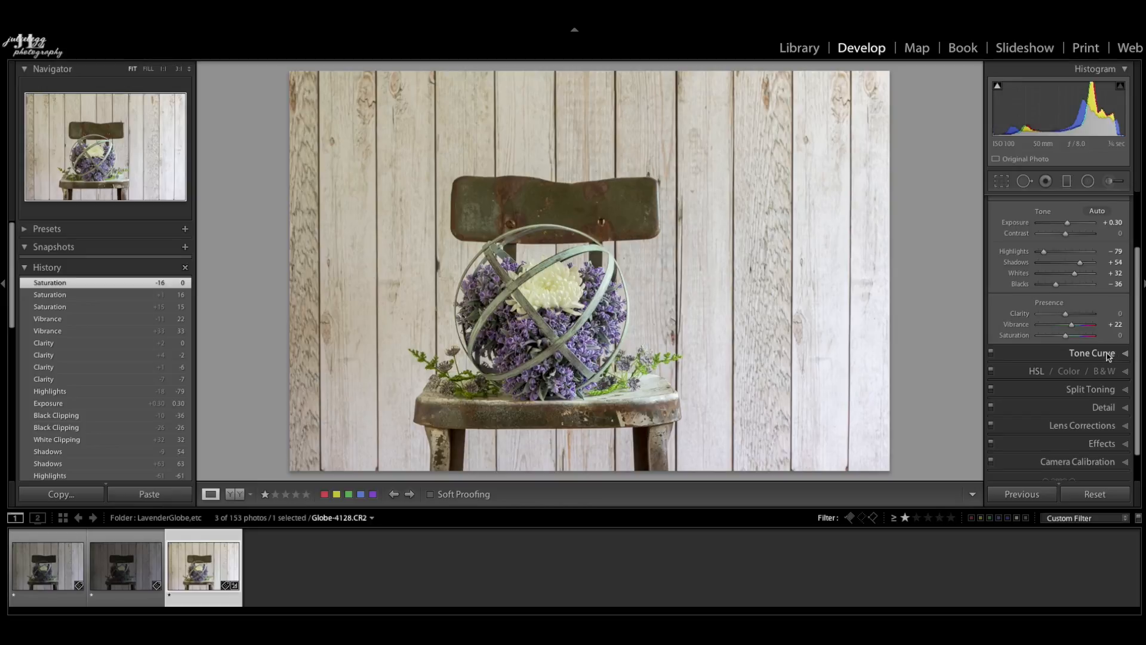
click(1125, 354)
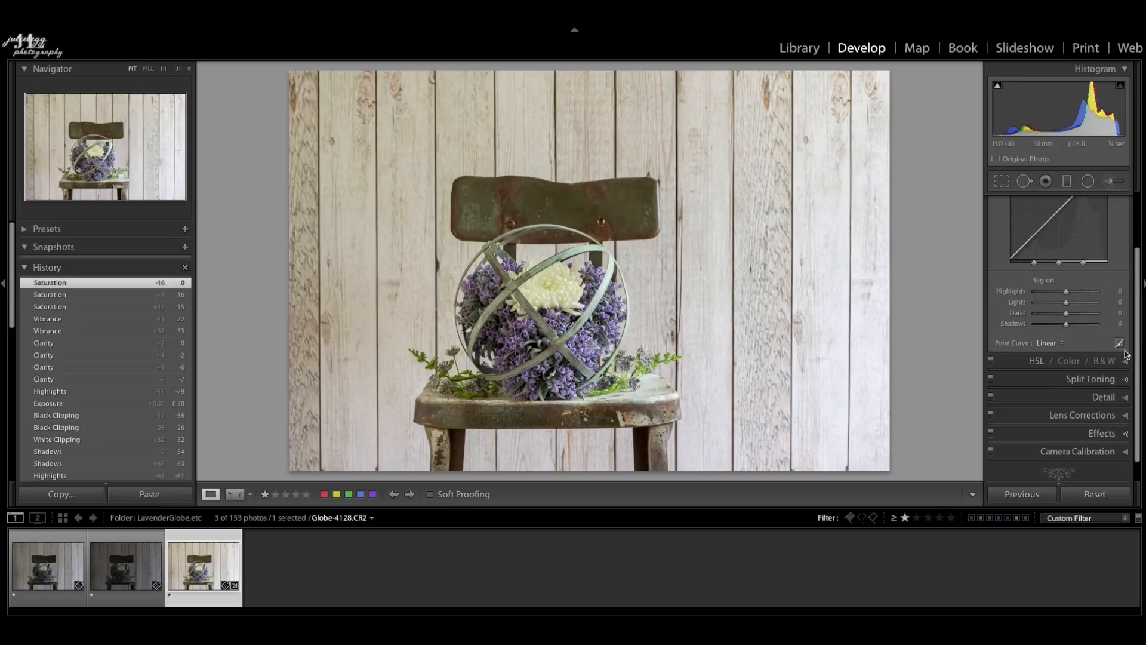
scroll(1118, 310, up, 4)
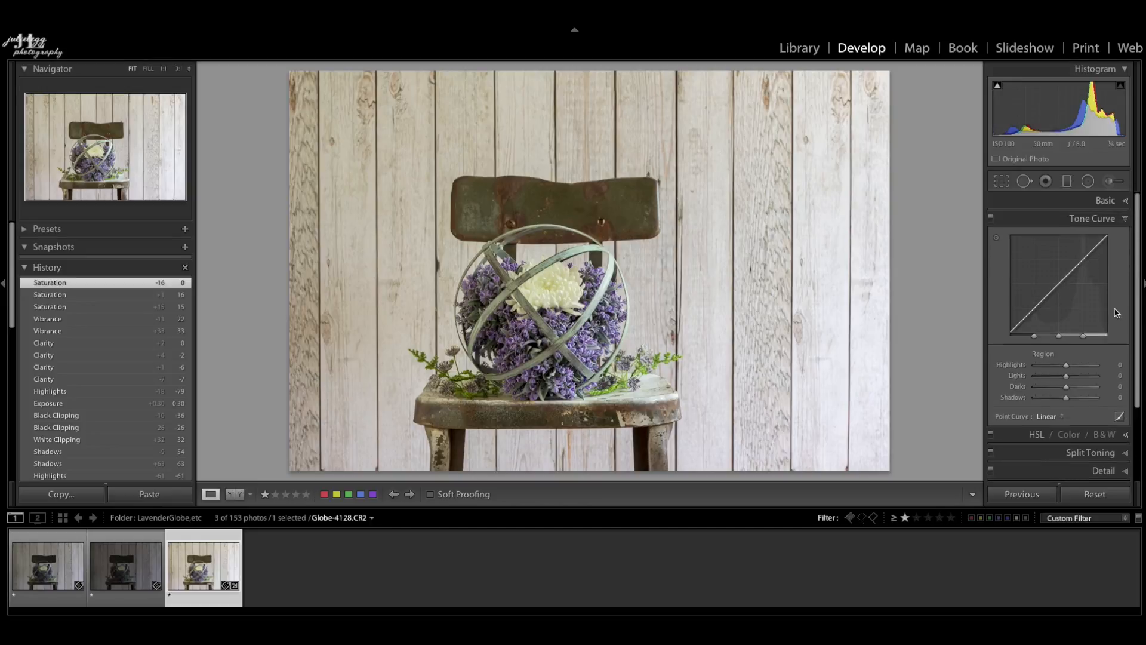
click(1125, 219)
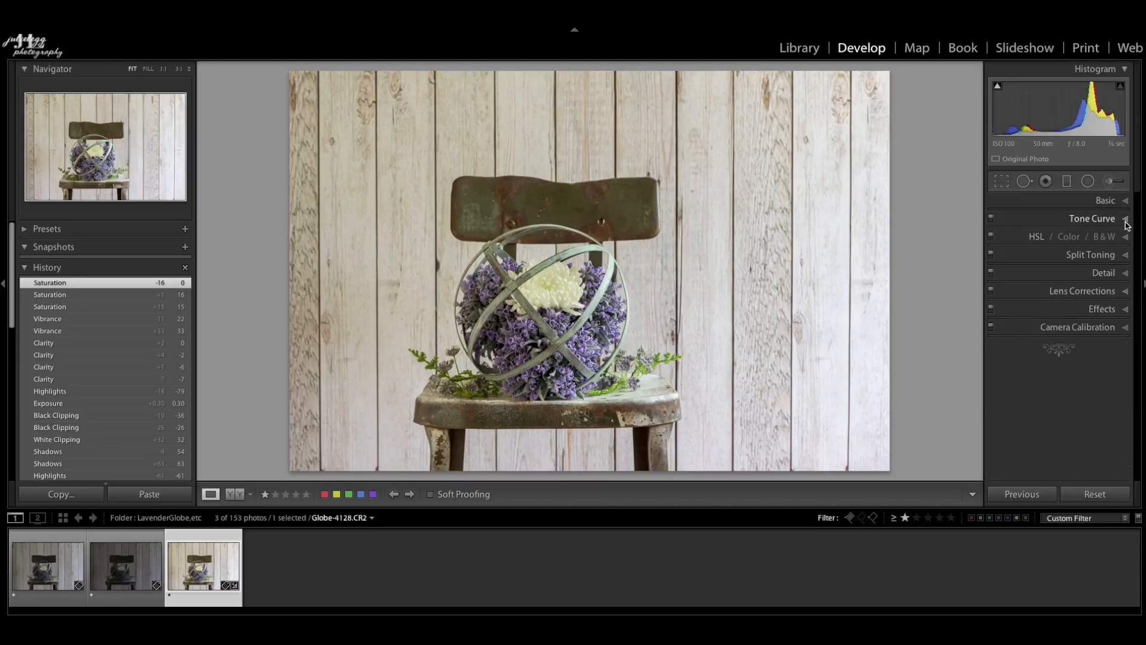
click(1125, 237)
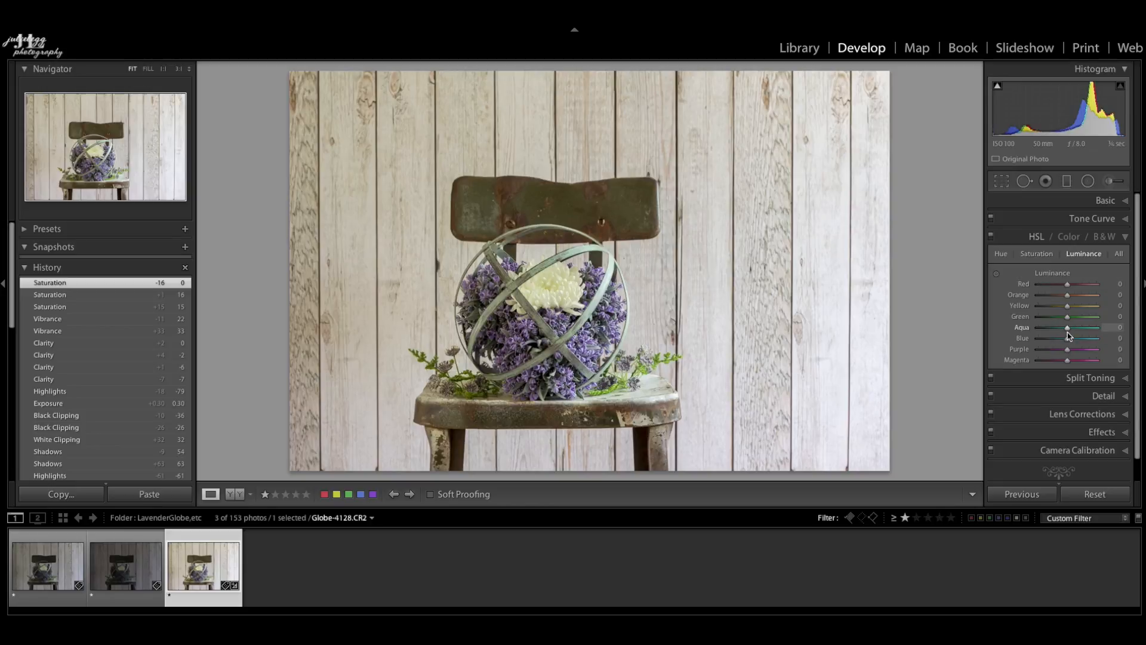
click(1125, 237)
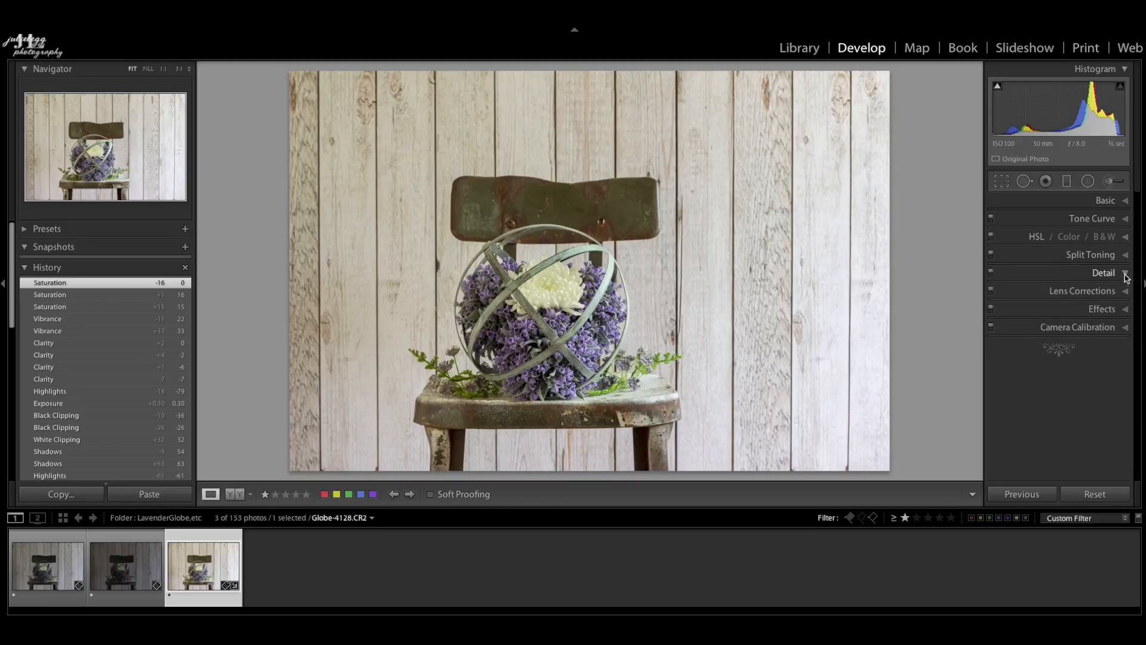
Set the luminance noise reduction to 20, judging it on a close-up of the chair back and flower globe.
click(1124, 273)
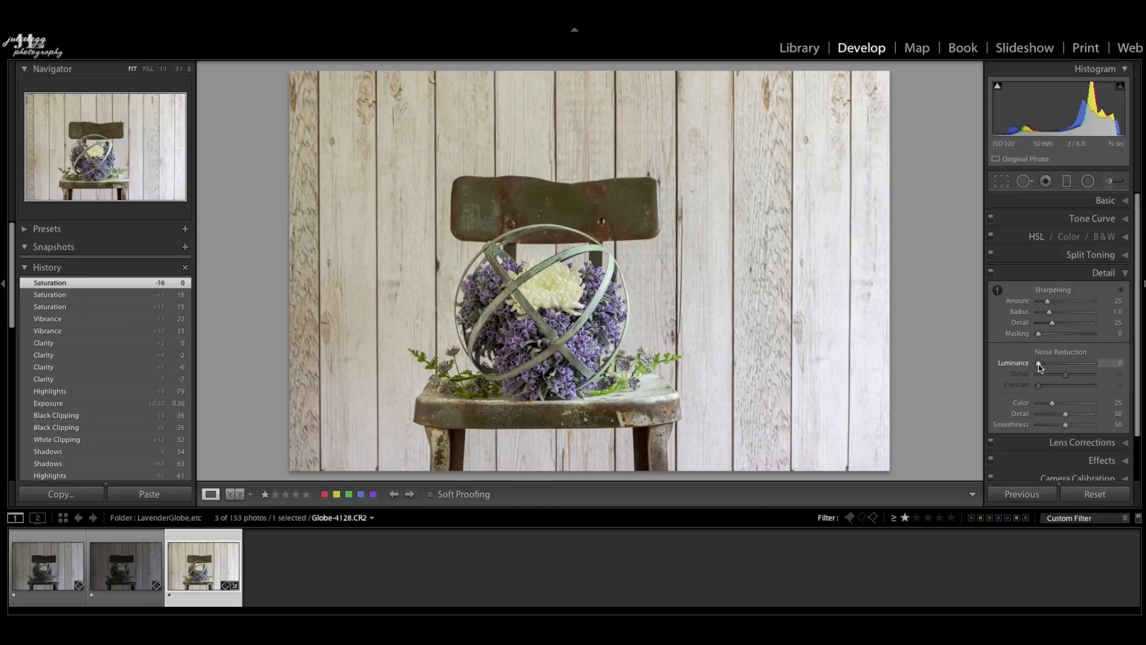
click(997, 290)
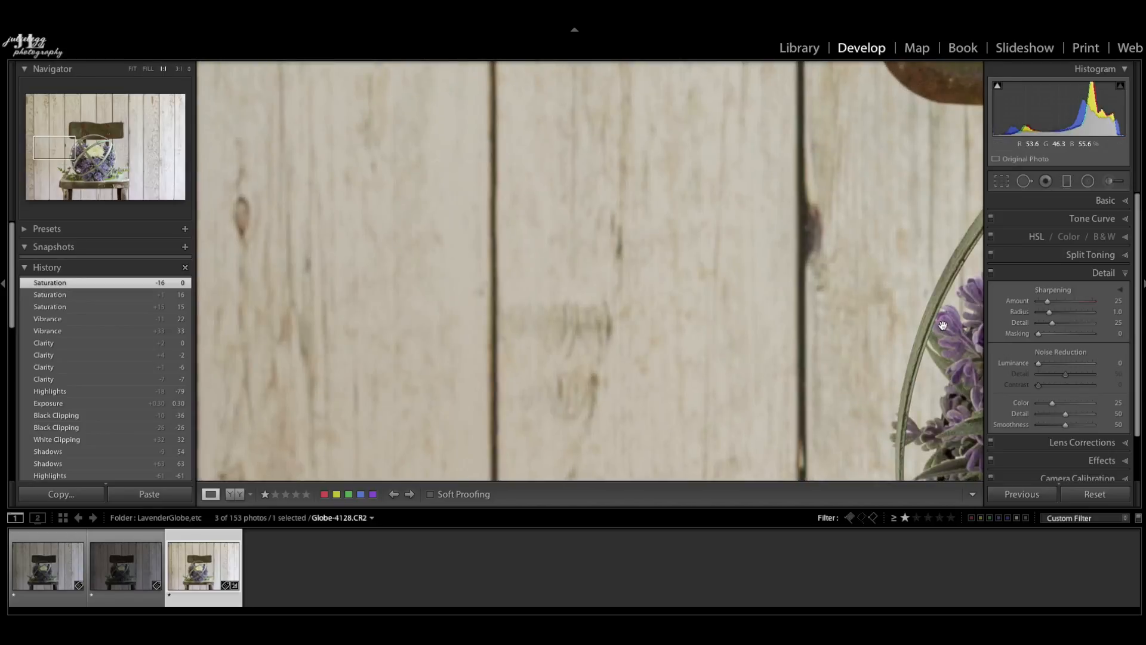
drag(843, 346, 494, 358)
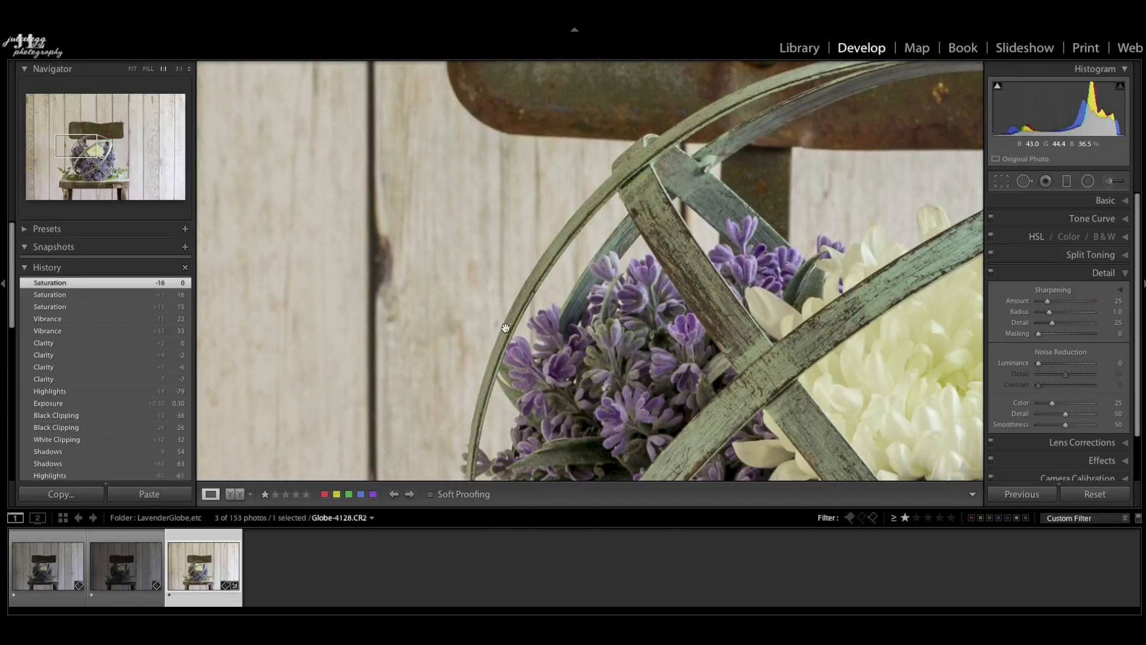
drag(696, 169, 590, 333)
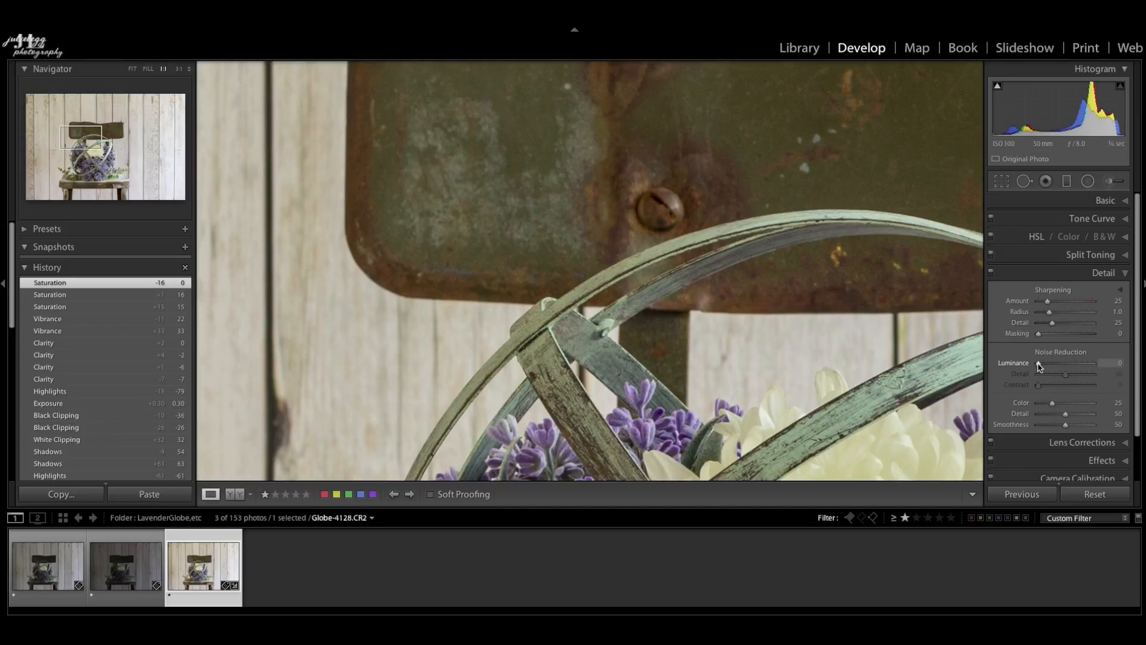
drag(1038, 364, 1049, 362)
drag(1053, 357, 1053, 357)
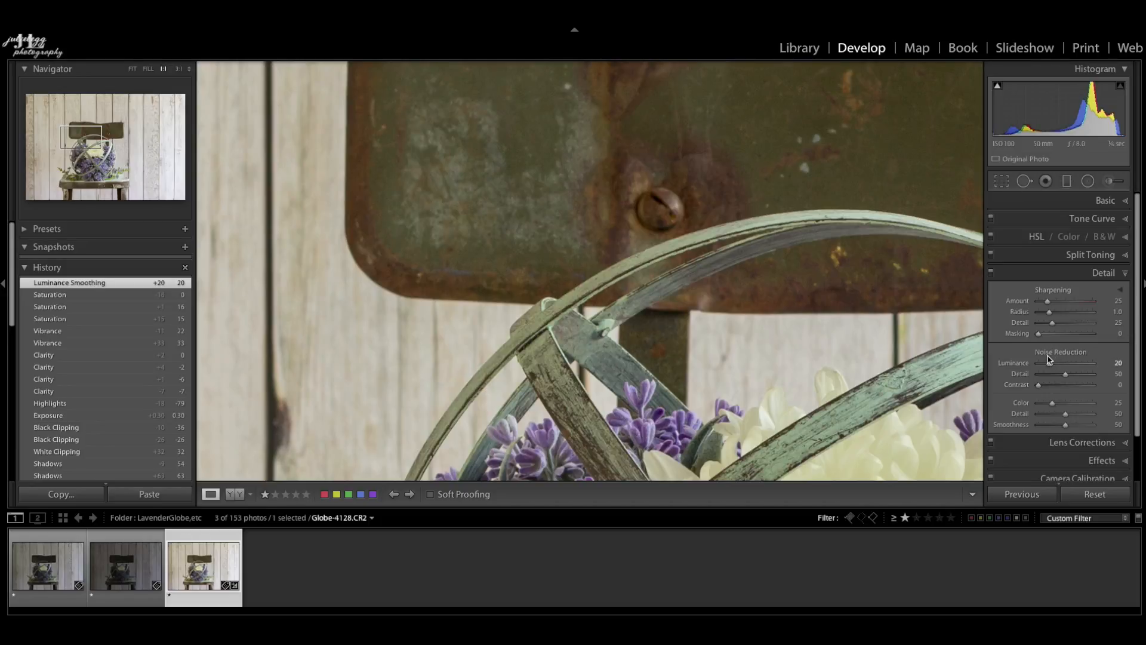
key(z)
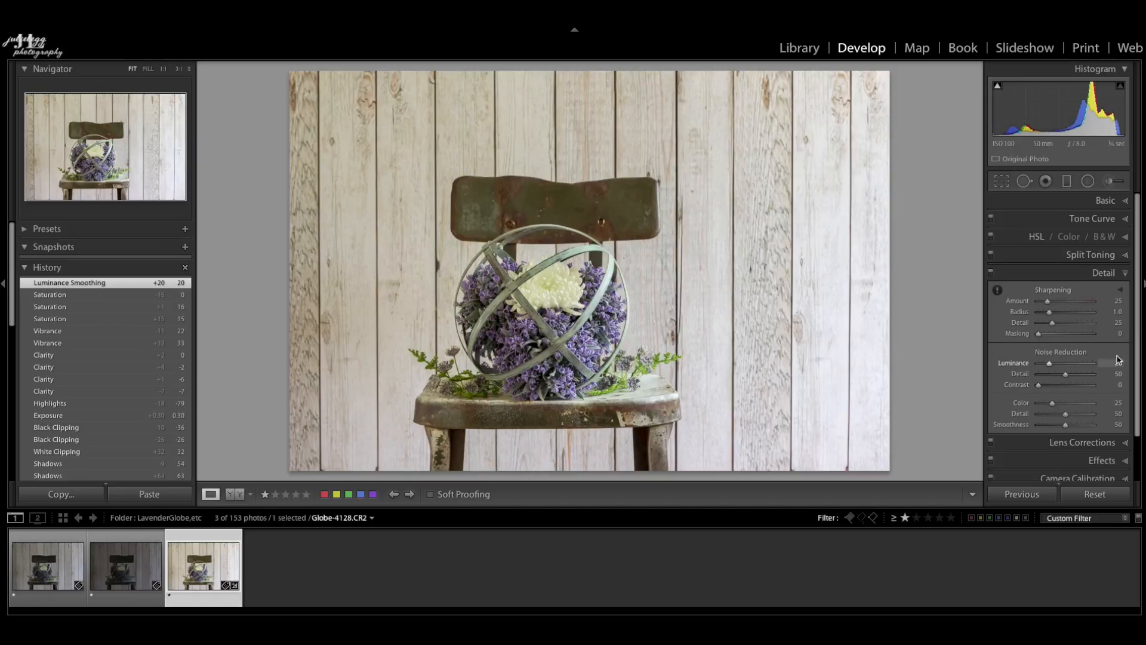
Set the sharpening amount to 81 and its masking to 97, using the mask preview to restrict sharpening to edges.
drag(1049, 306, 1067, 305)
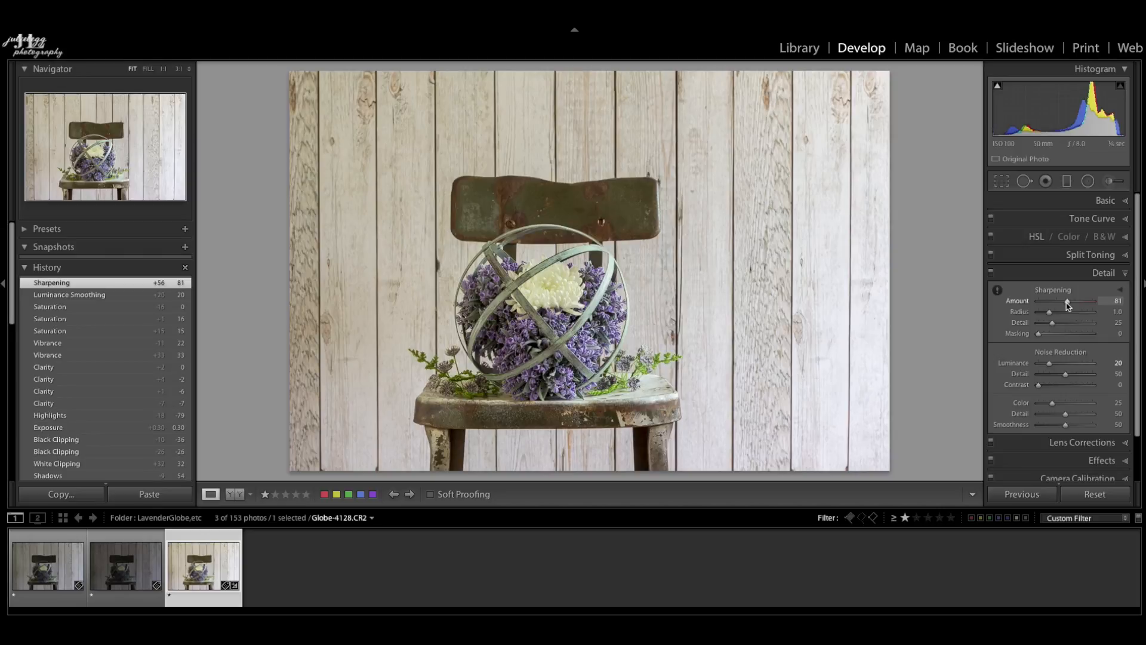
click(1039, 335)
alt+click(1039, 334)
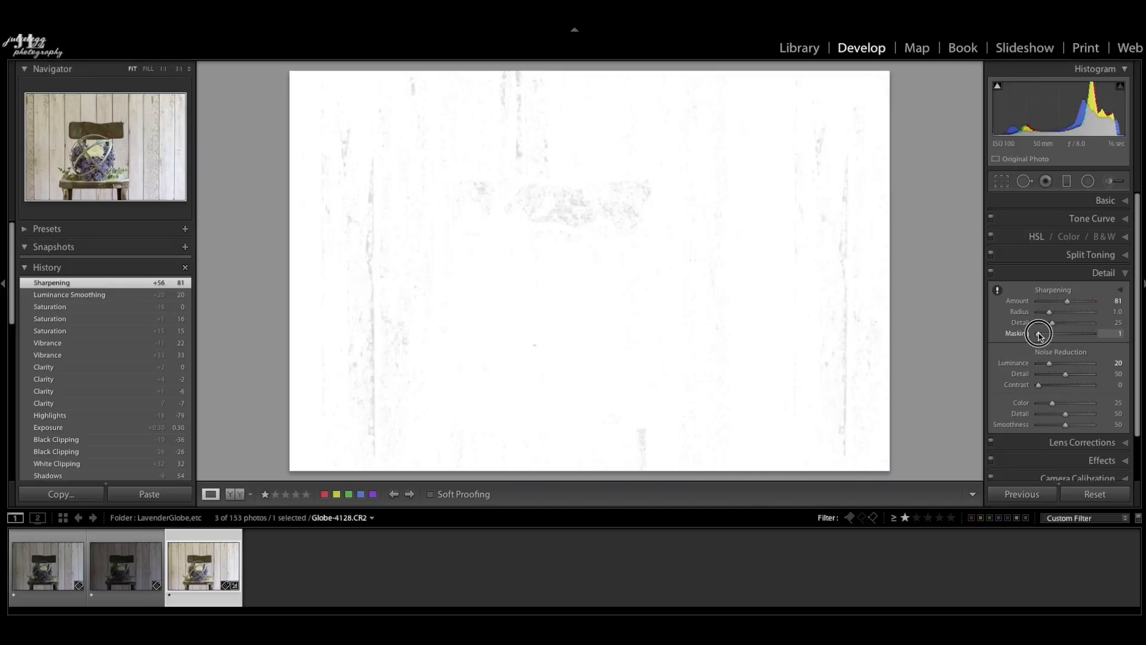
drag(1039, 335, 1092, 344)
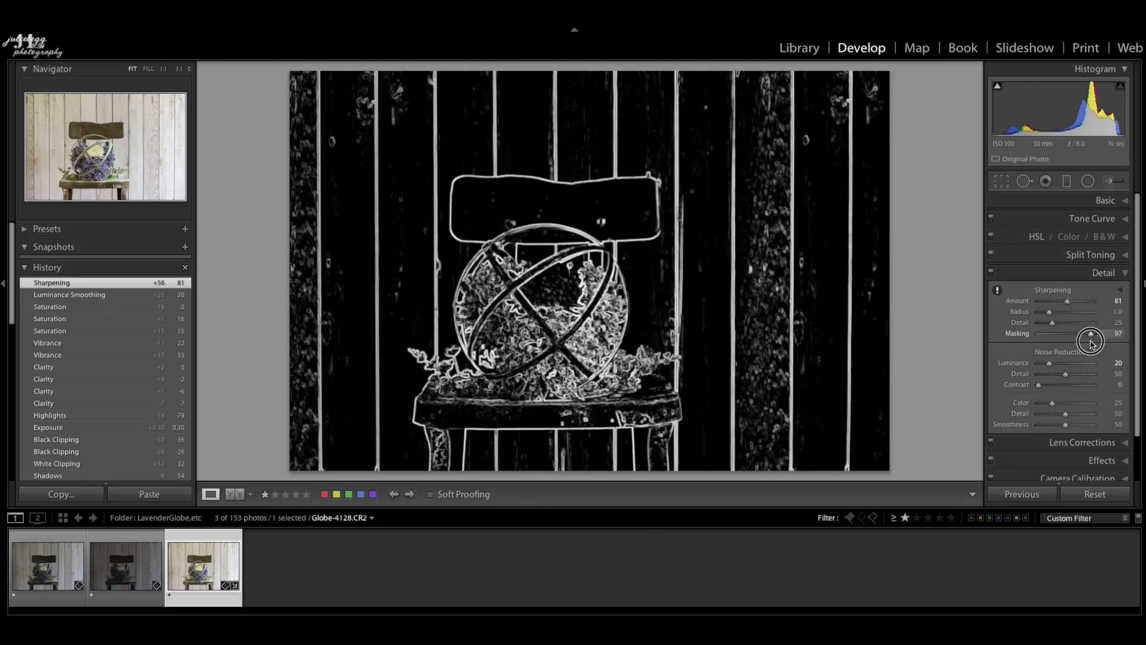
Set the sharpening masking to 97 and enable the lens profile corrections, checking the matched Canon lens profile.
drag(1092, 344, 1092, 344)
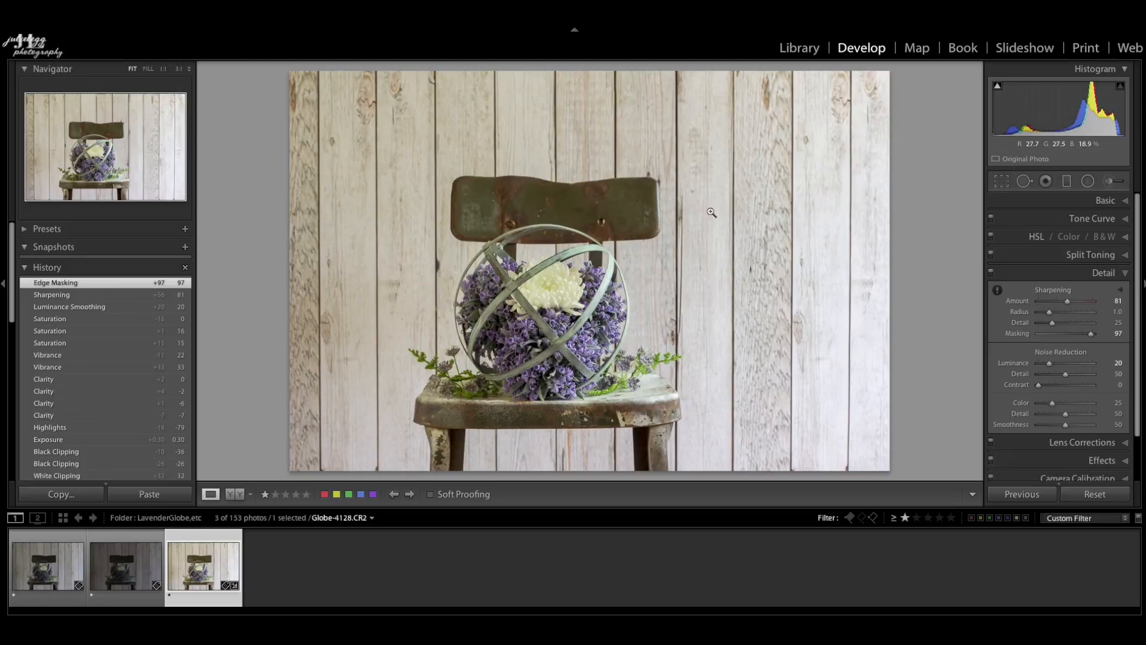
scroll(996, 385, down, 1)
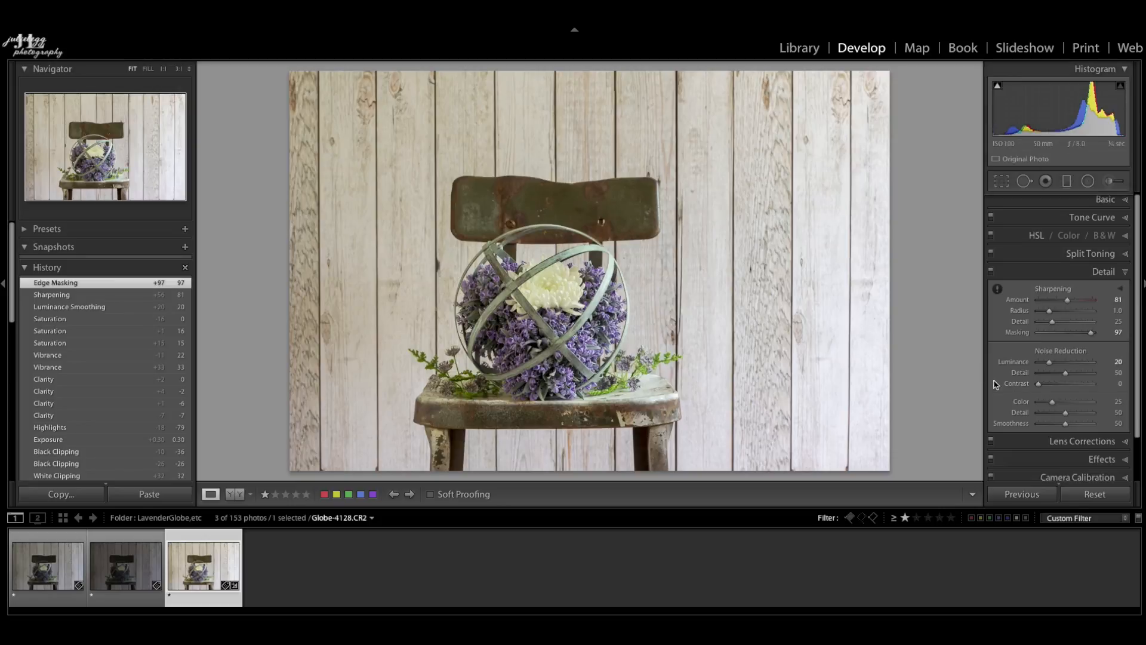
click(1127, 442)
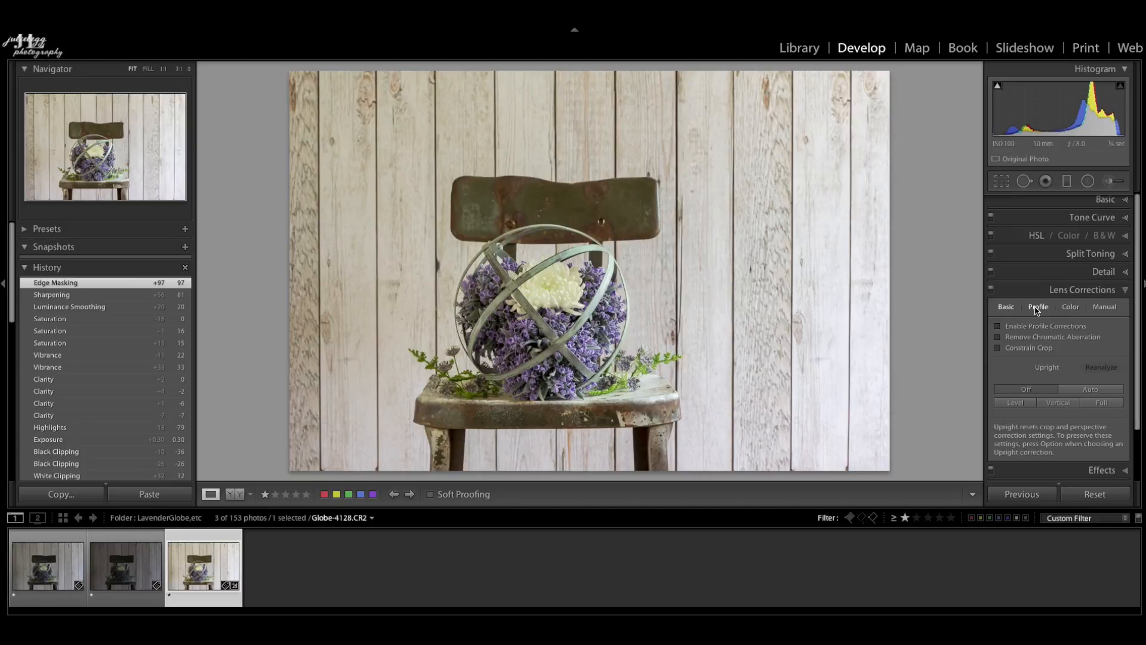
click(1022, 328)
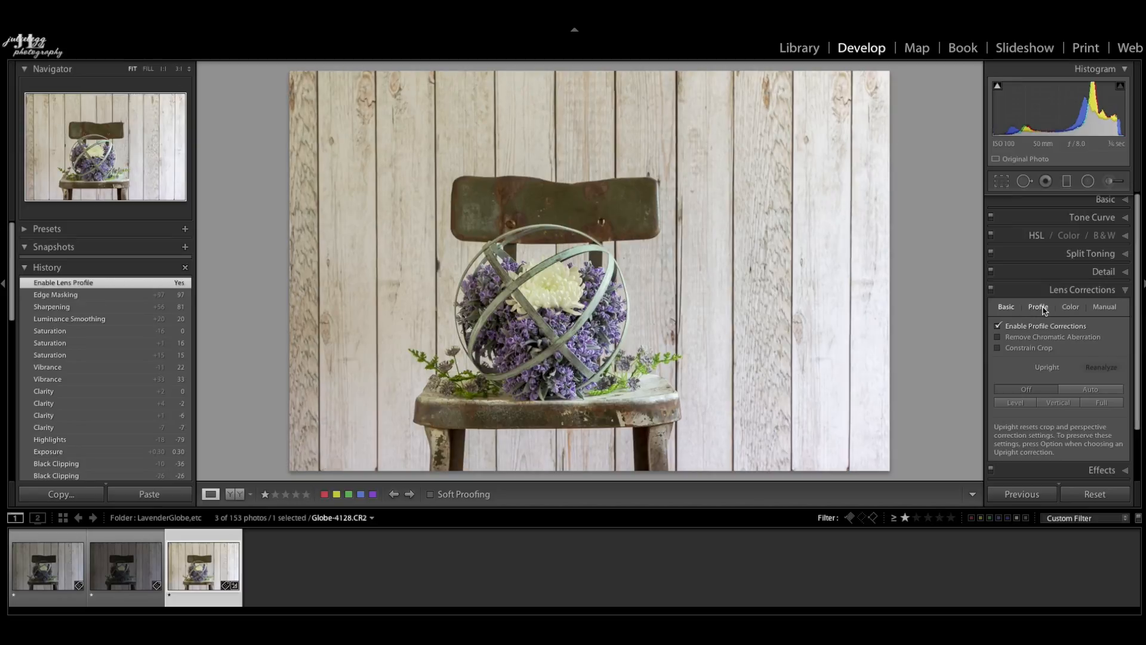
click(1038, 308)
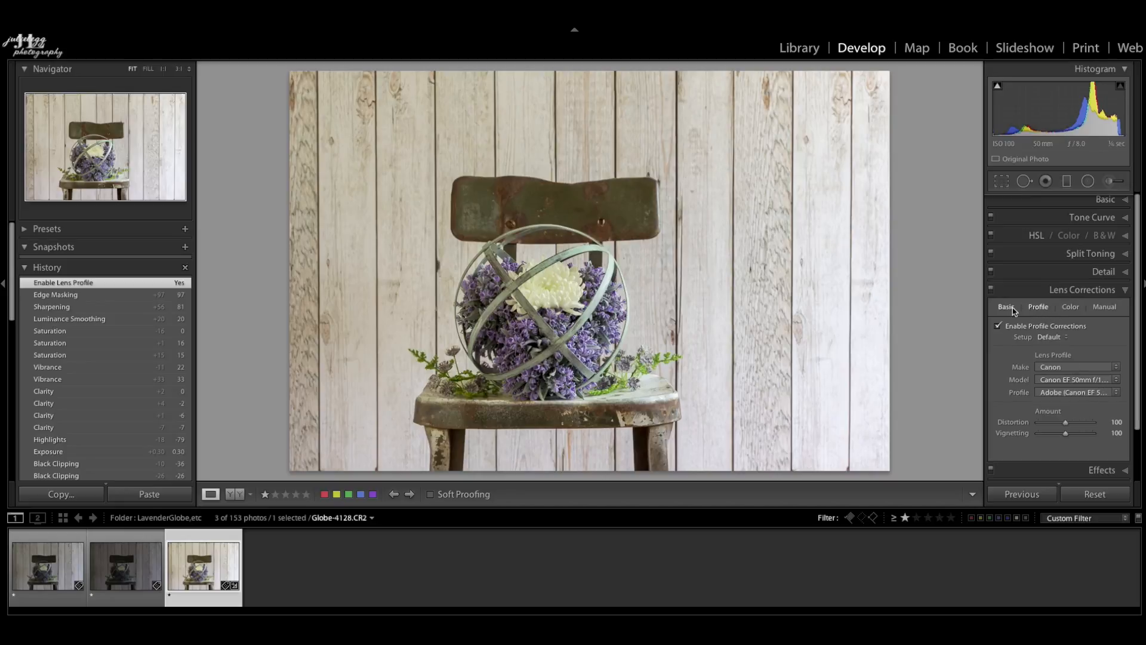
Enable Remove Chromatic Aberration, comparing it off and on in a close-up of the chair back's edge.
click(1072, 308)
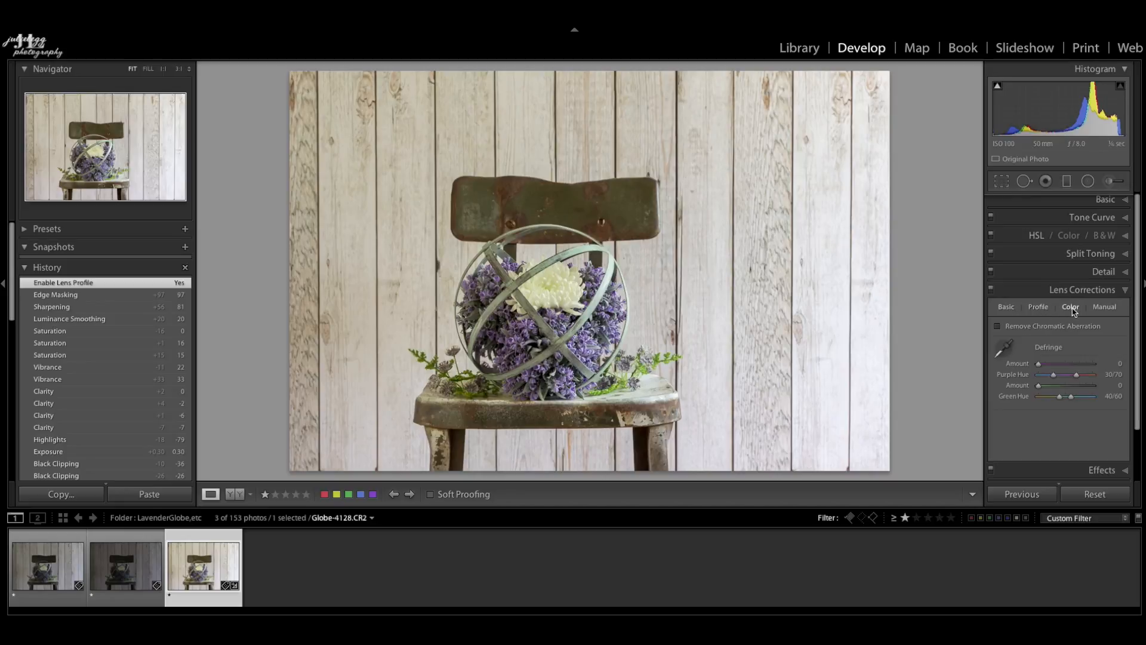
click(997, 326)
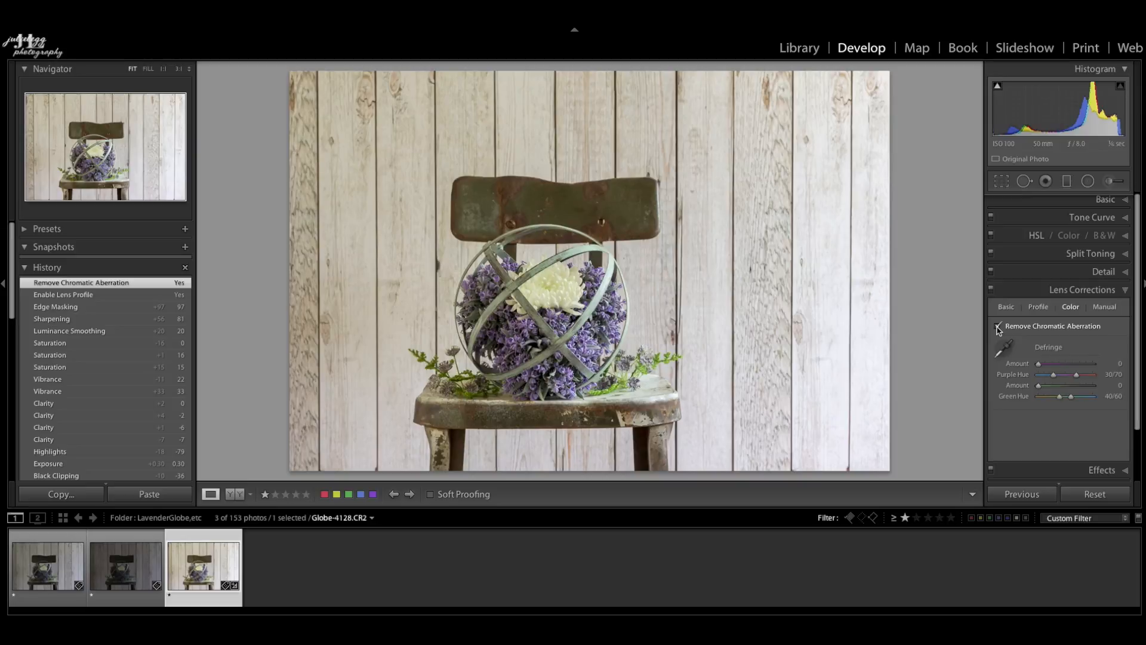
key(z)
drag(897, 211, 332, 312)
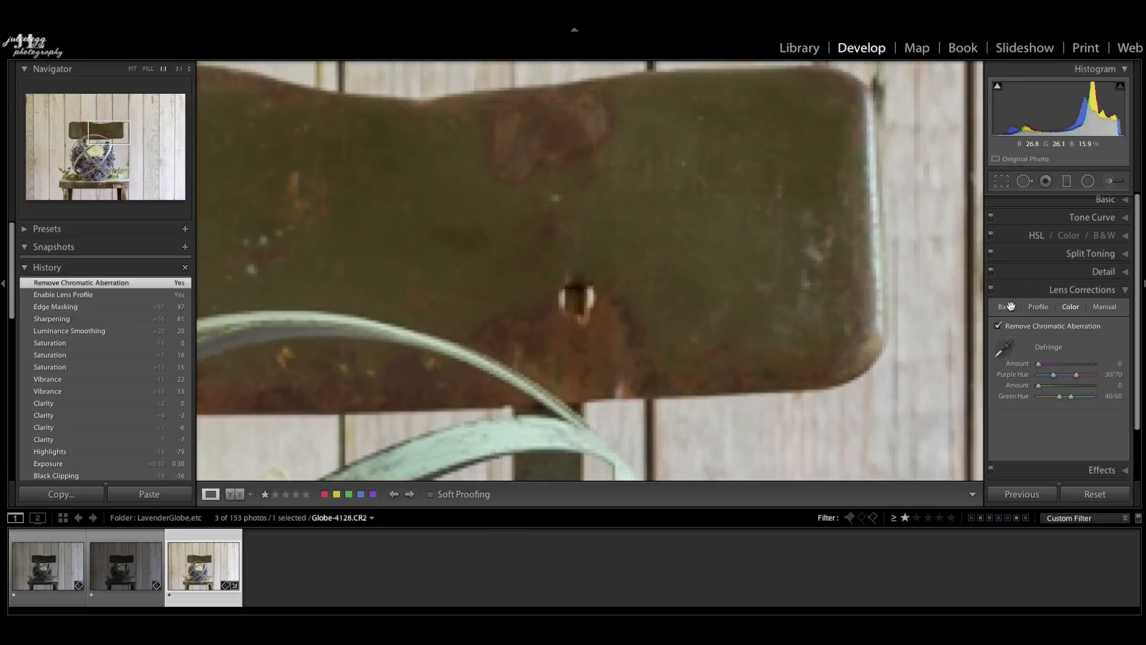
drag(892, 250, 816, 332)
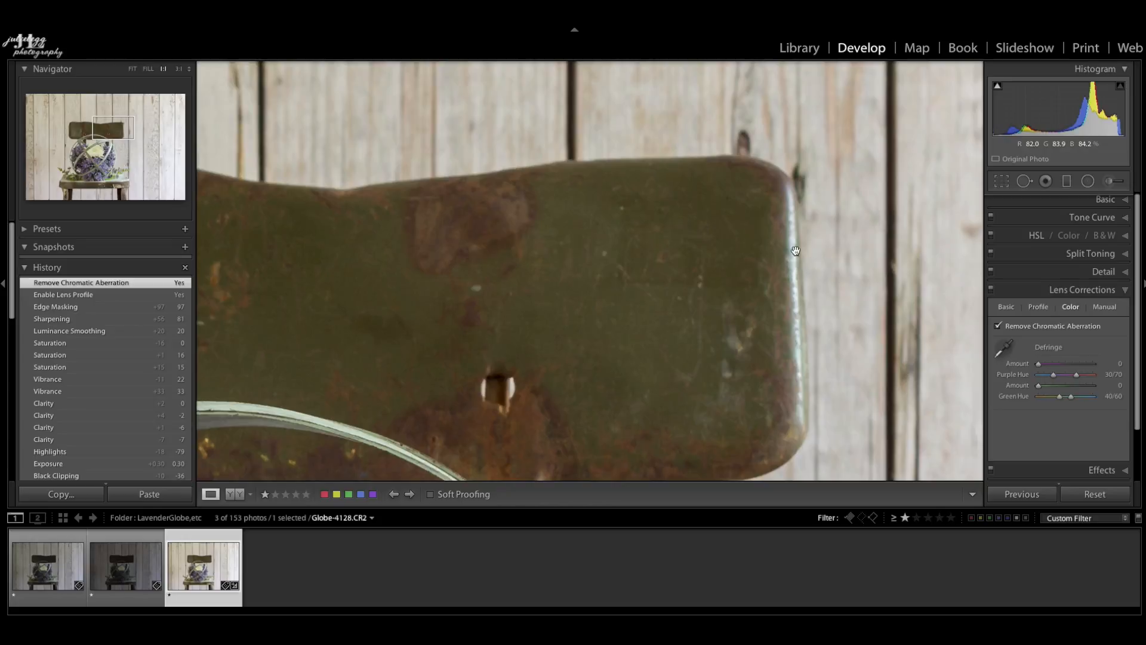
click(998, 327)
click(998, 326)
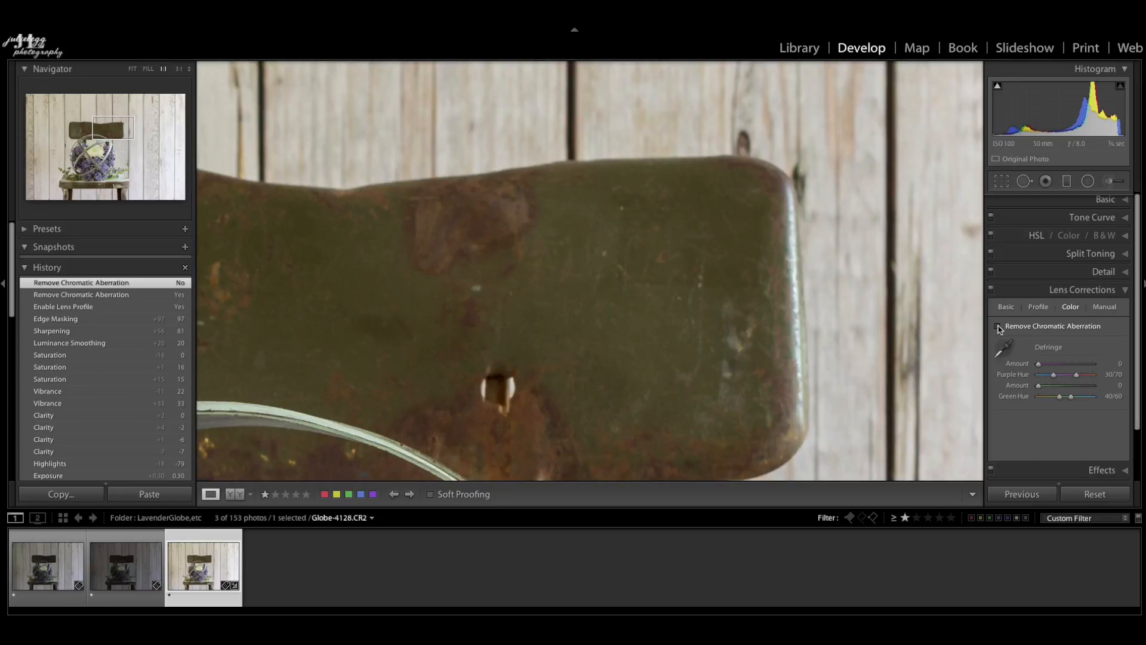
click(998, 327)
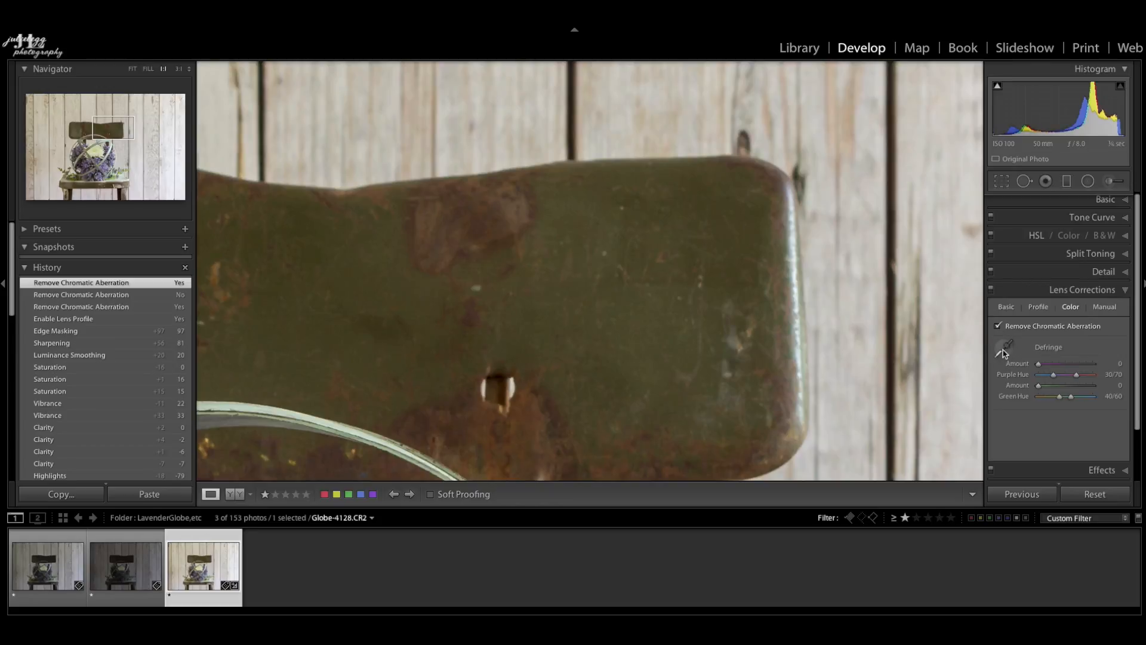
Inspect the fringe color beside the chair back's edge with the Defringe eyedropper without sampling it.
click(1005, 351)
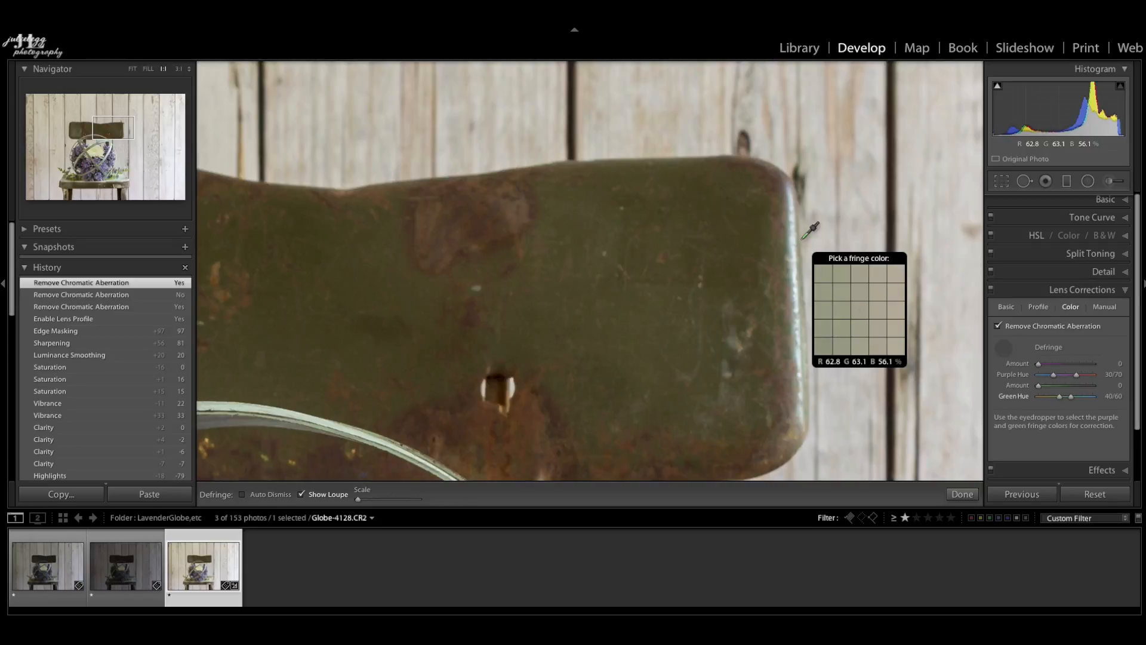
click(1006, 346)
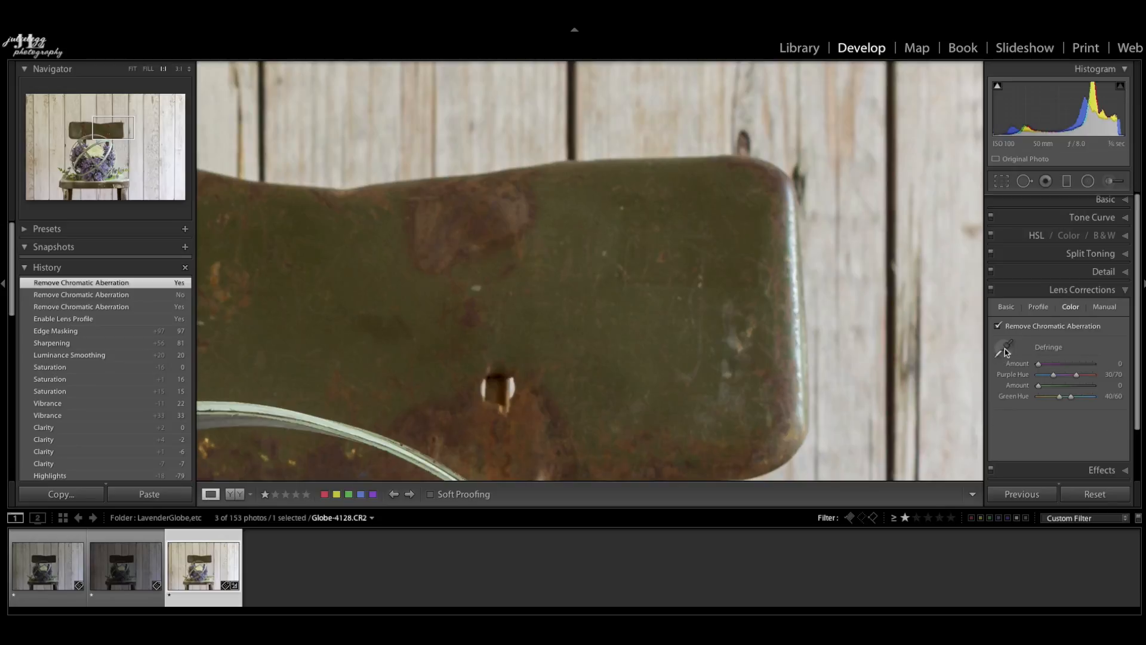
key(z)
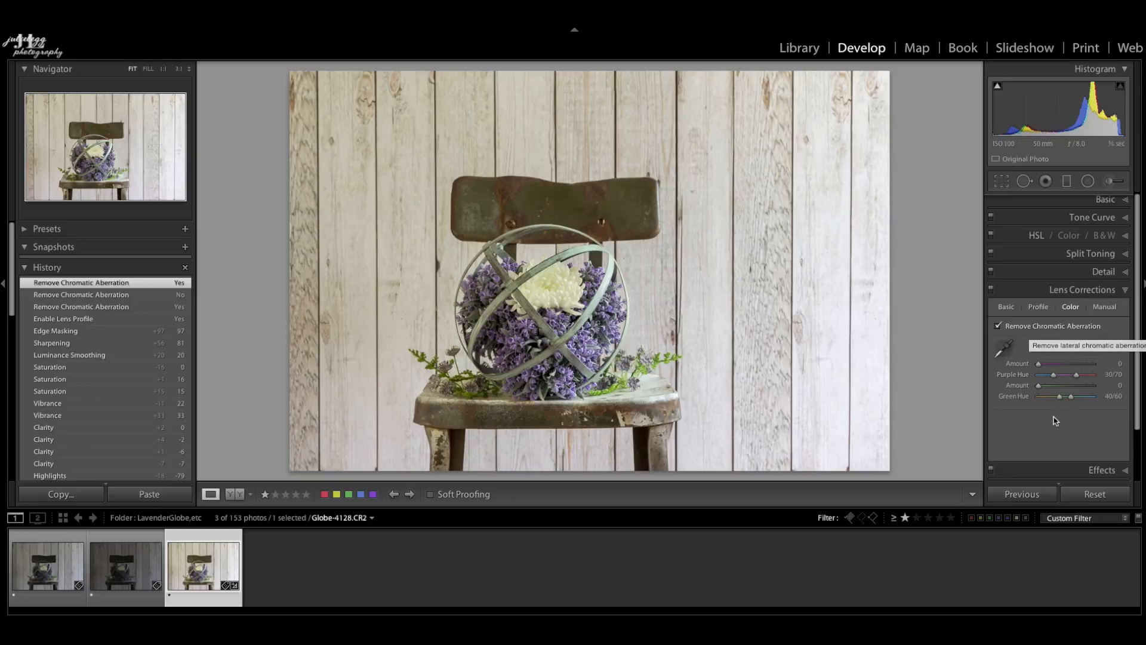
Try the Camera Landscape, Camera Portrait and Camera Standard calibration profiles on the photo, and return to Adobe Standard.
click(1124, 469)
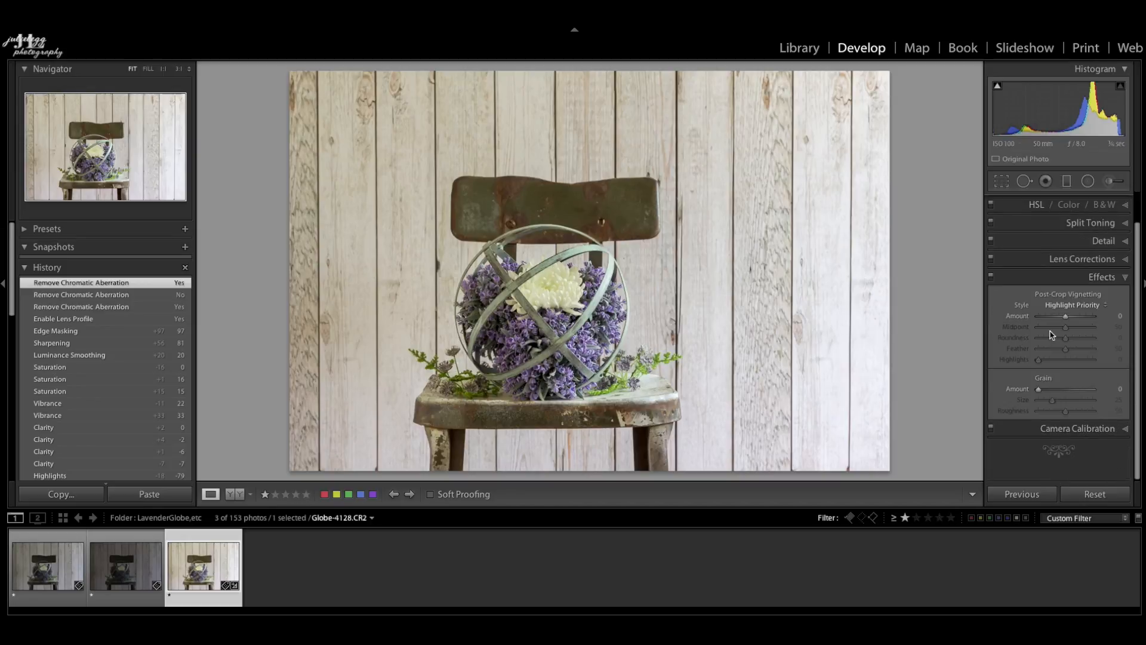
click(1105, 430)
scroll(1105, 328, down, 1)
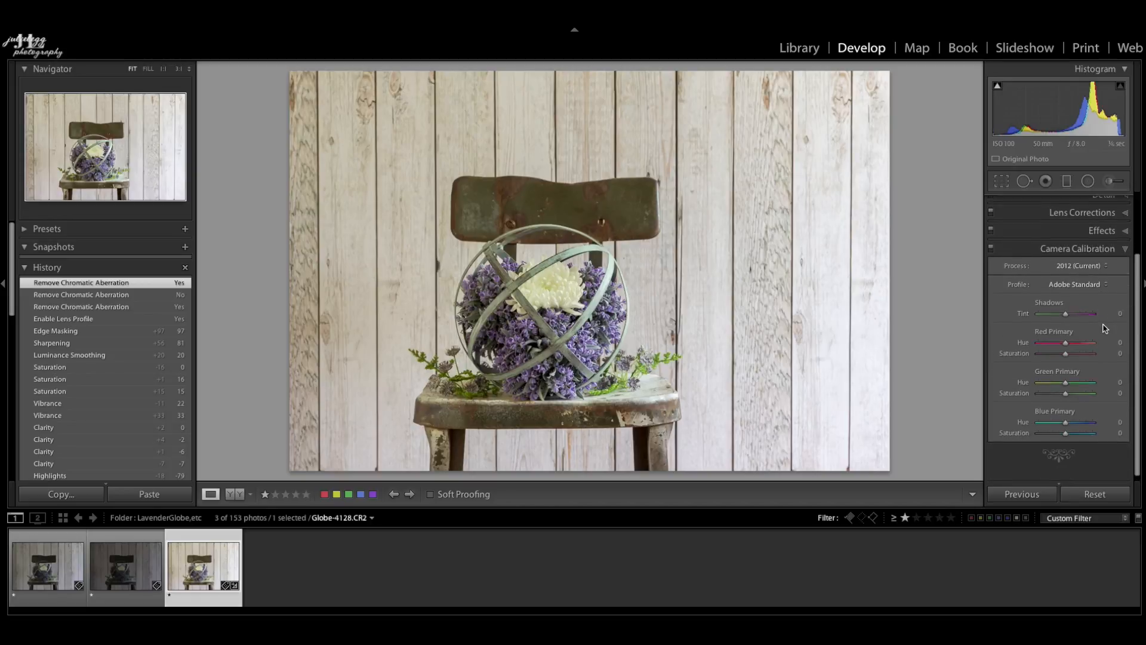
click(1086, 287)
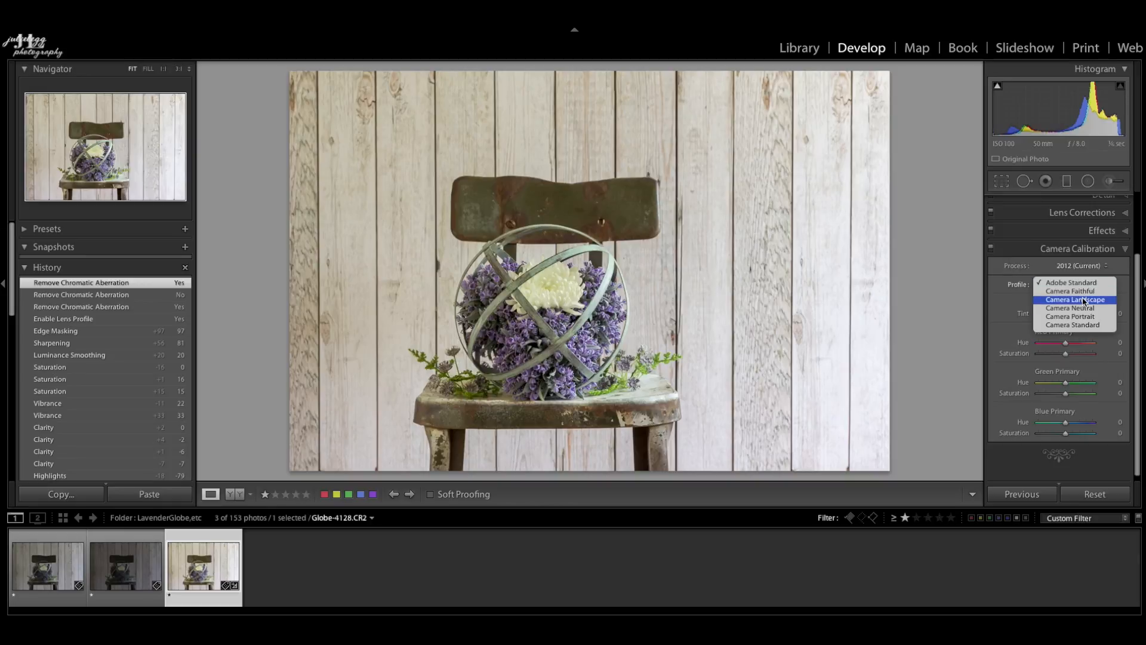
click(1085, 299)
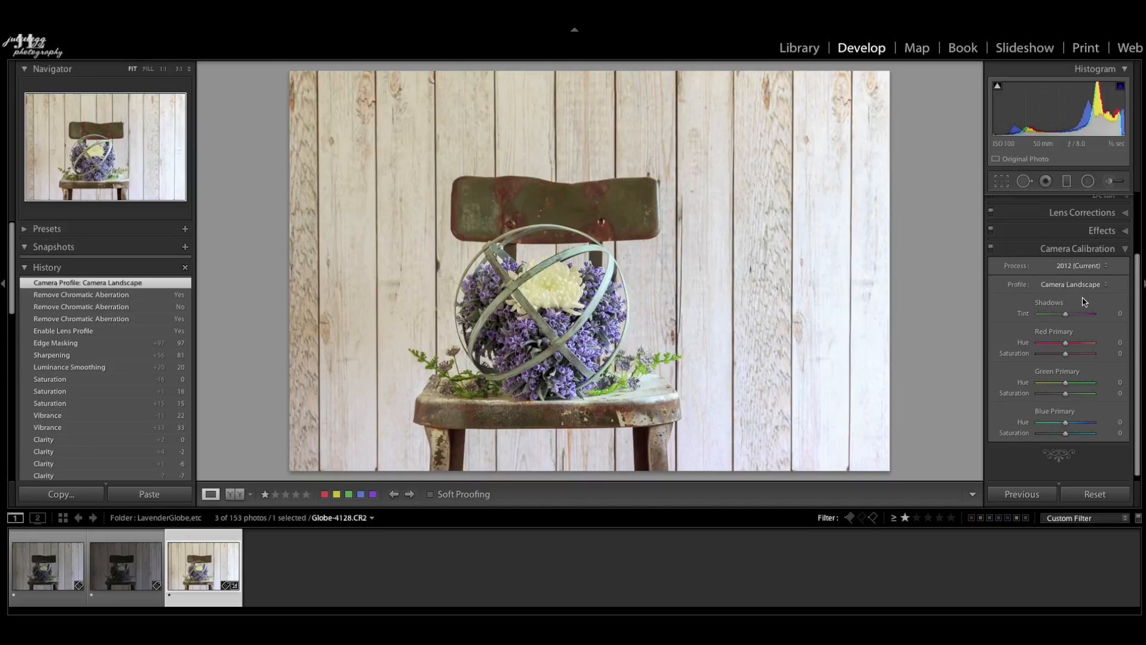
click(1081, 285)
click(1082, 300)
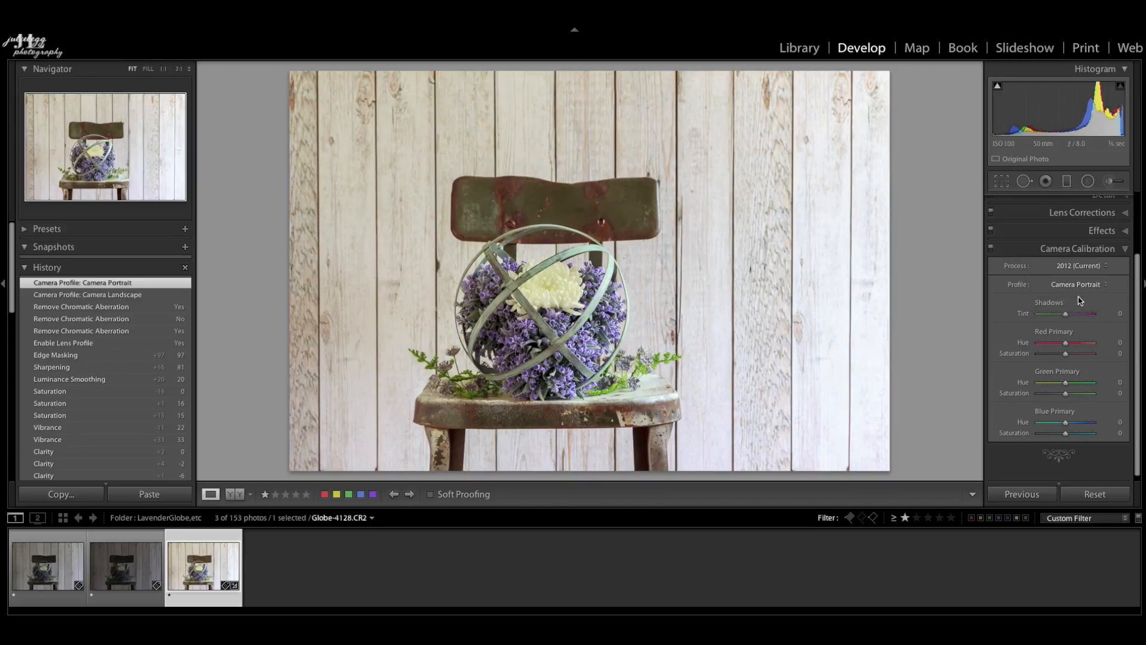
click(1079, 285)
click(1078, 293)
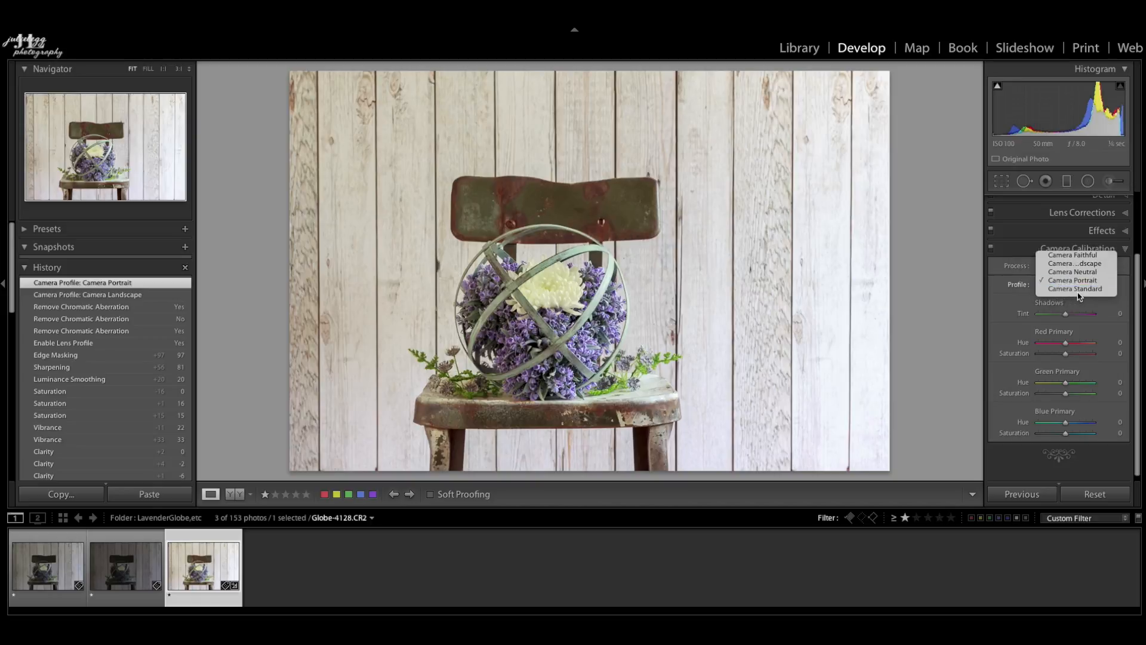
click(1079, 286)
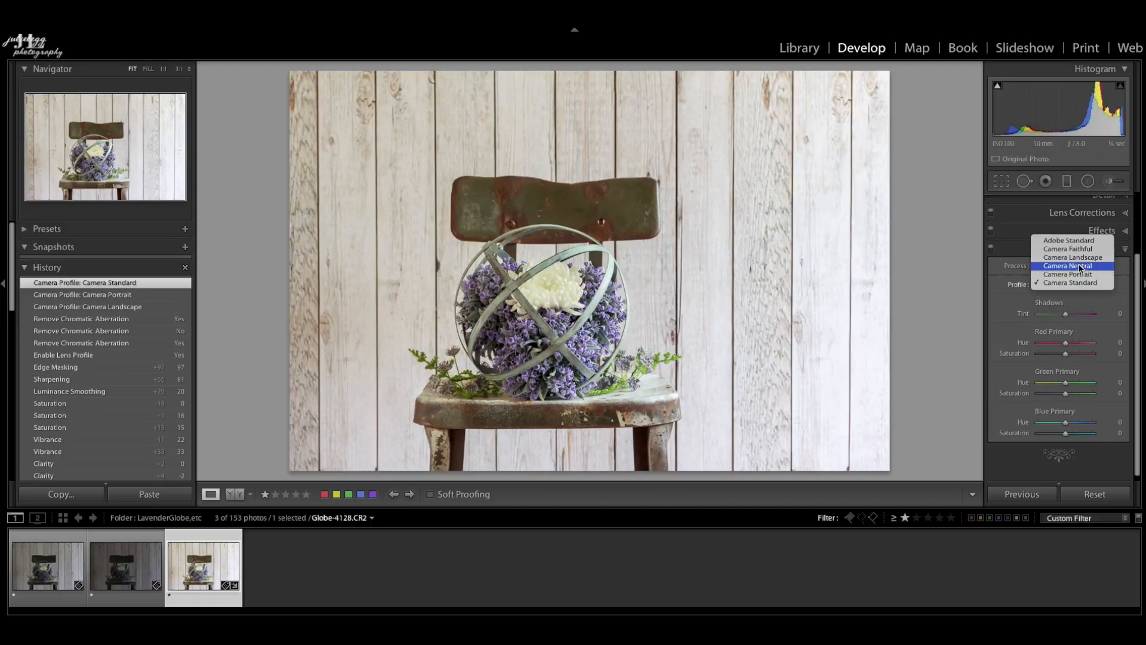
click(1079, 241)
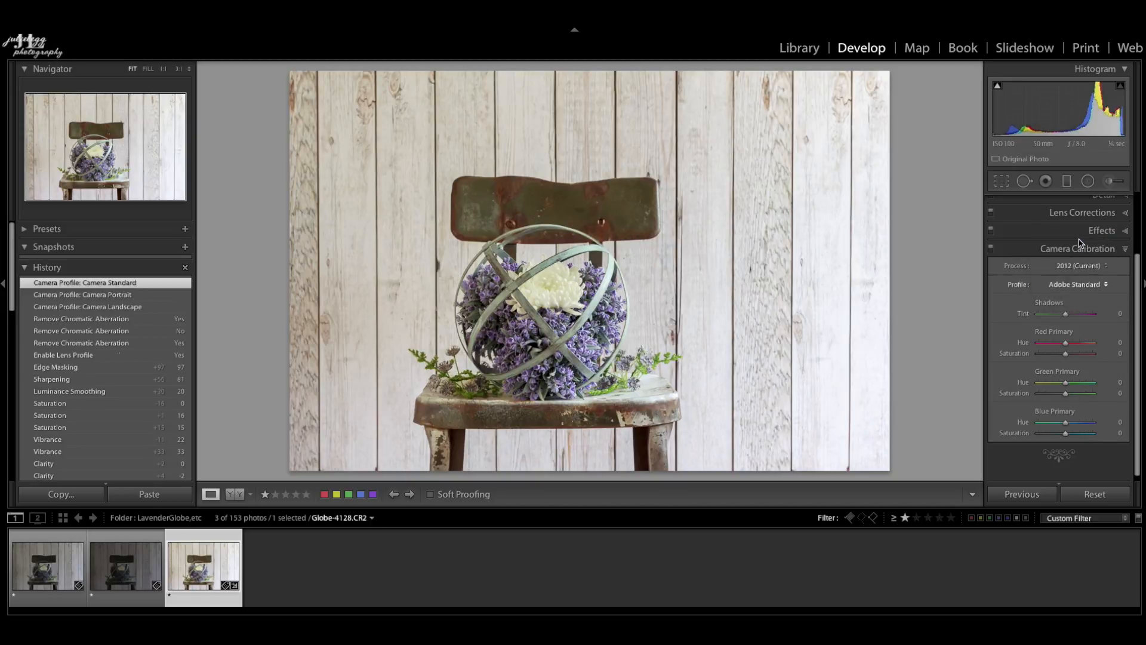
Compare the Camera Standard profile with Adobe Standard, and restore Adobe Standard.
click(1085, 285)
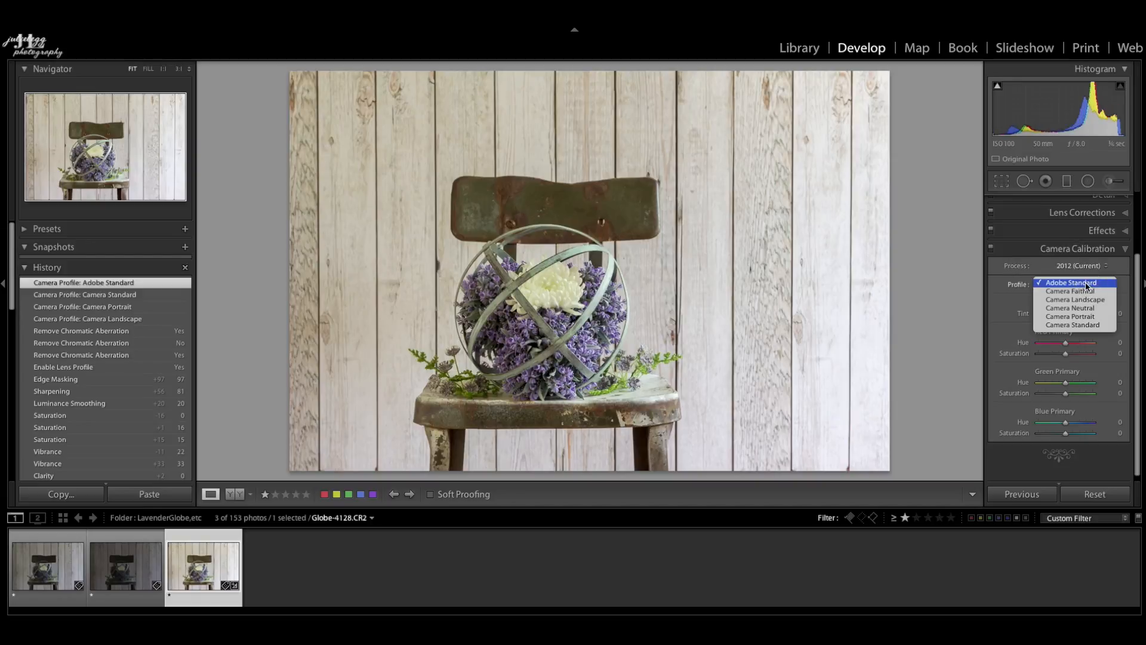
click(1090, 325)
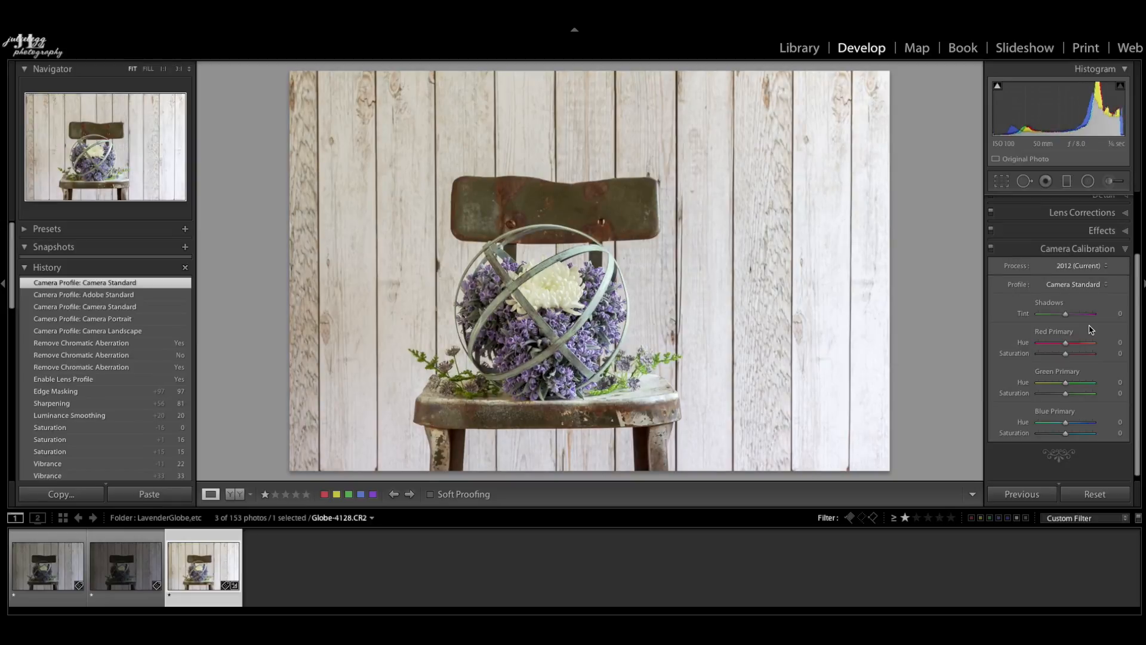
click(1089, 286)
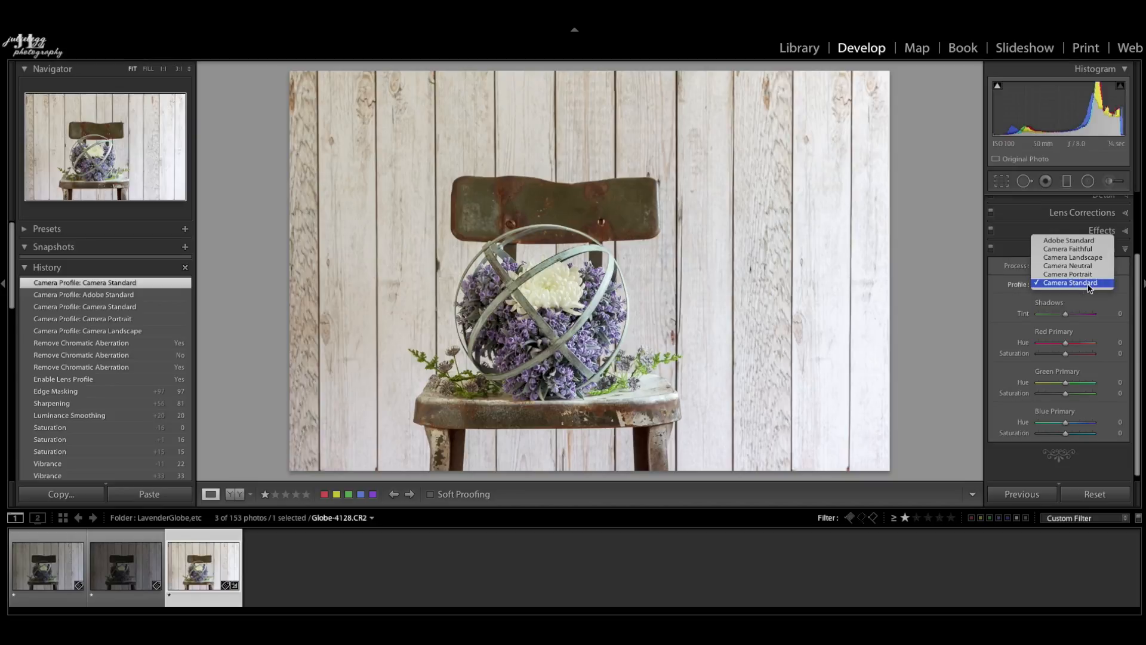
click(1084, 241)
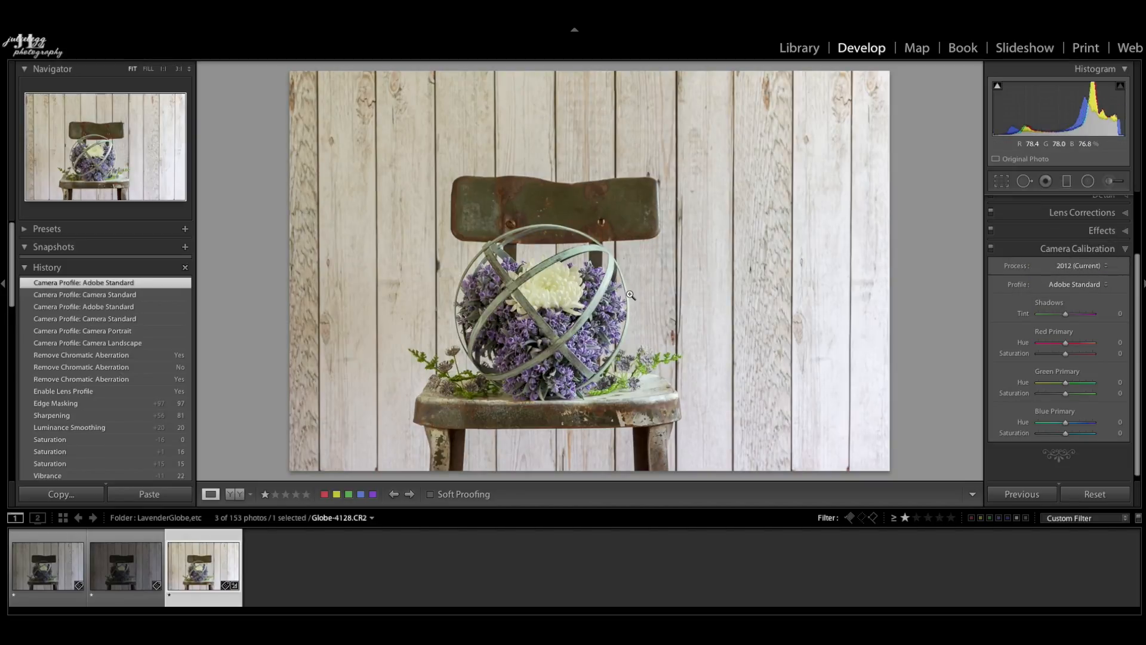
Compare the Camera Landscape and Camera Standard calibration profiles on the photo twice, ending on Camera Standard.
click(1078, 285)
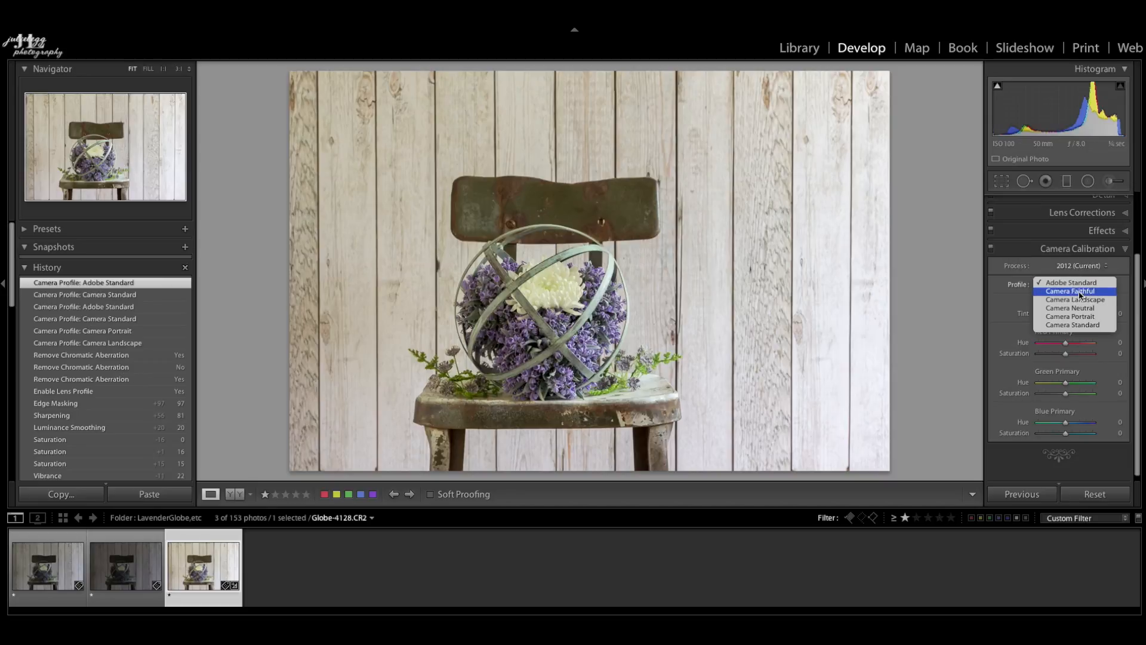
click(1081, 299)
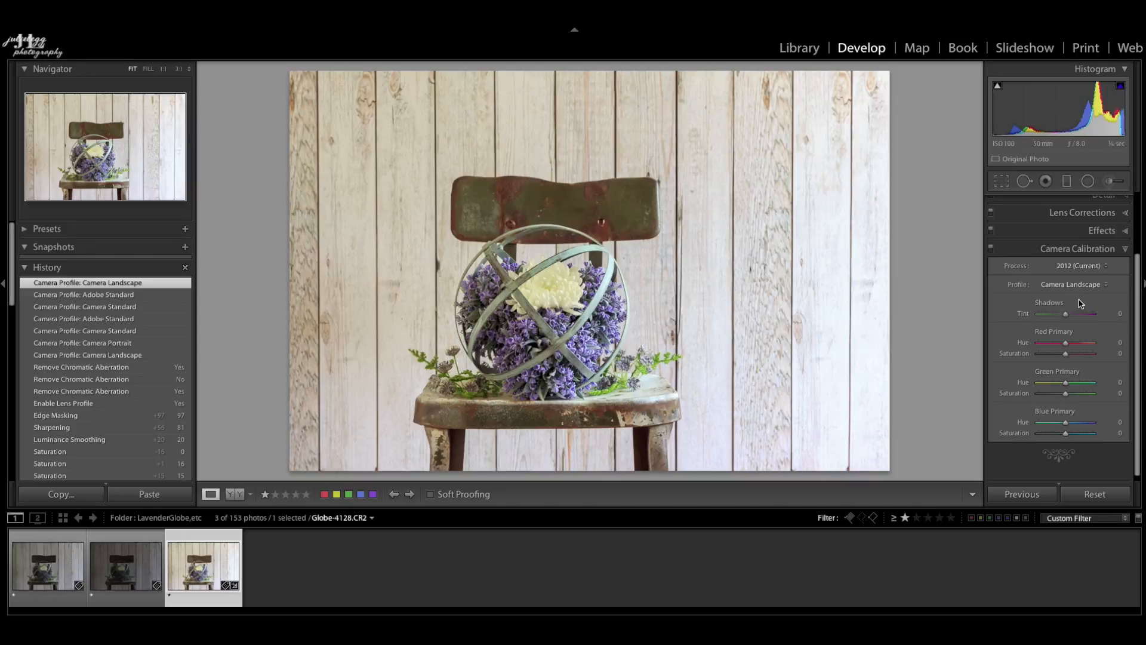
click(1084, 285)
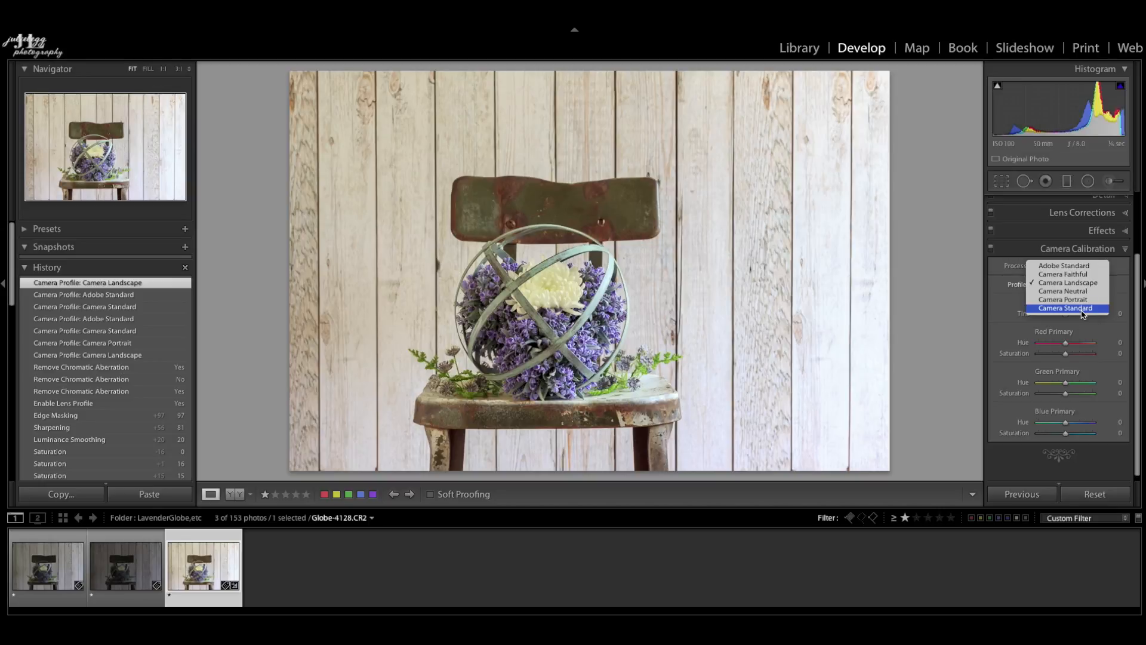
click(1083, 308)
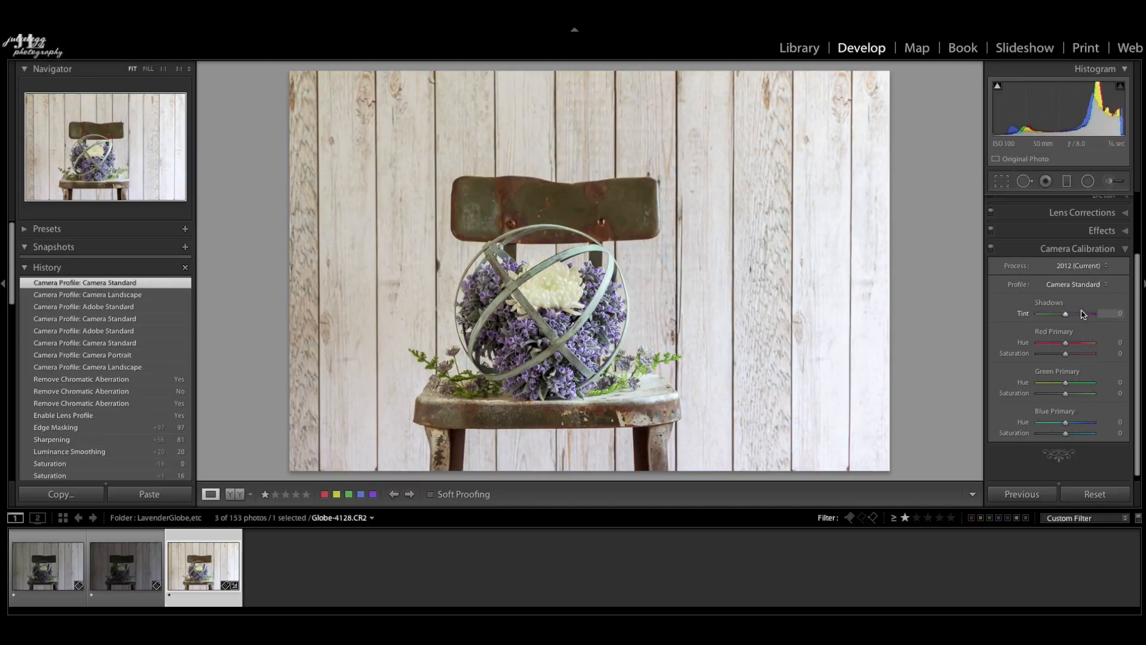
click(1085, 285)
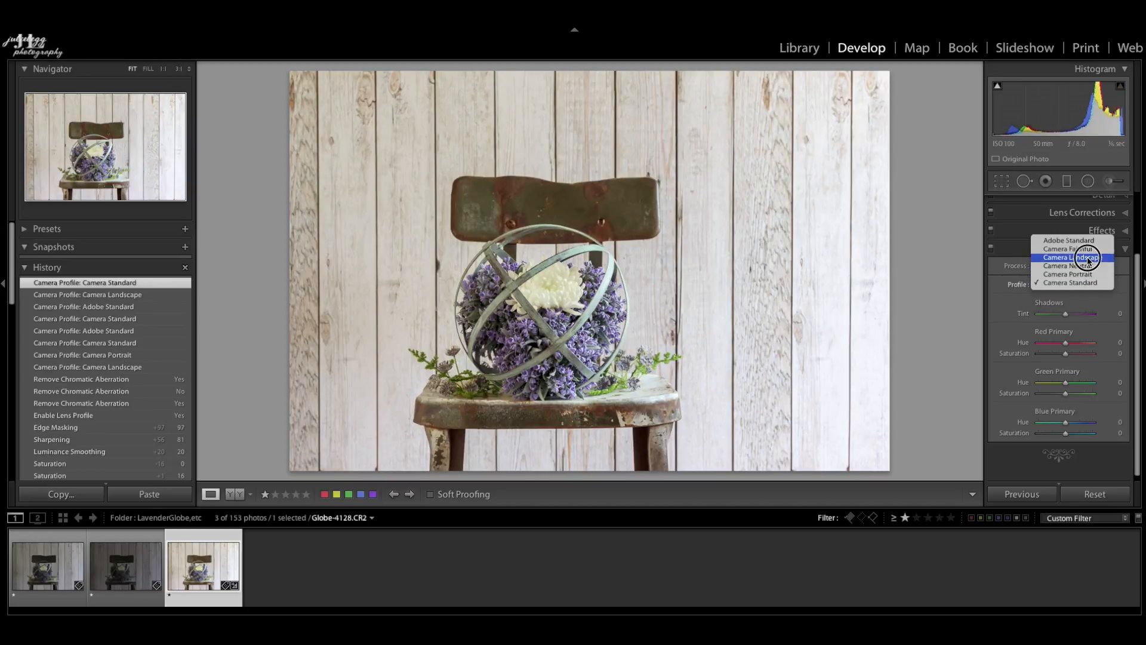
click(1088, 258)
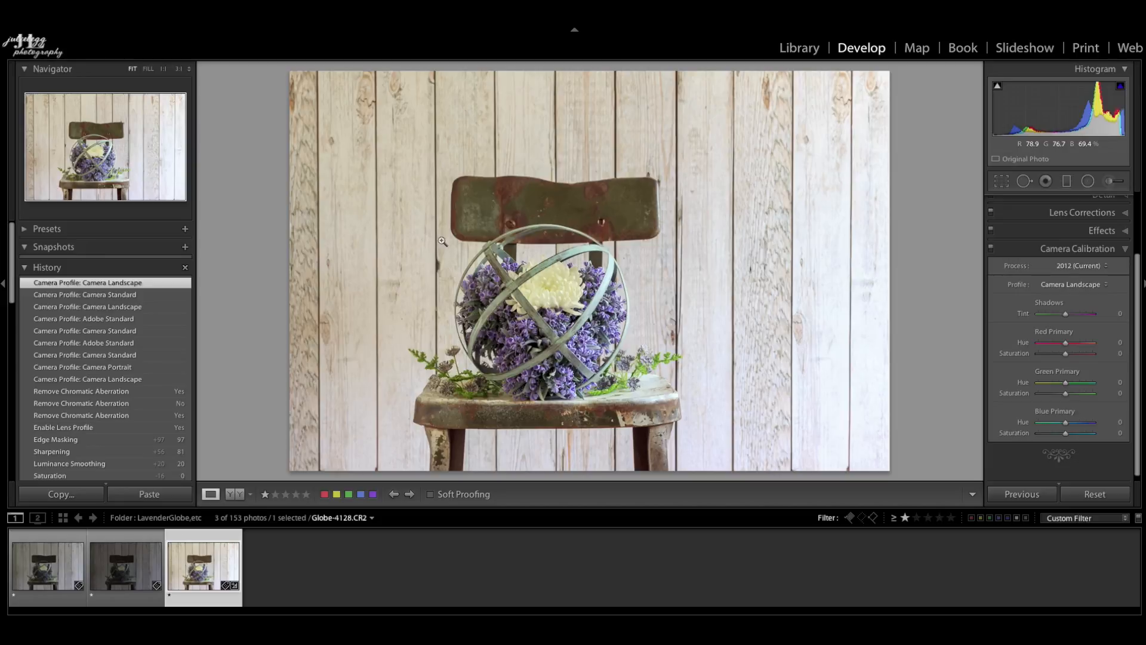
click(1103, 284)
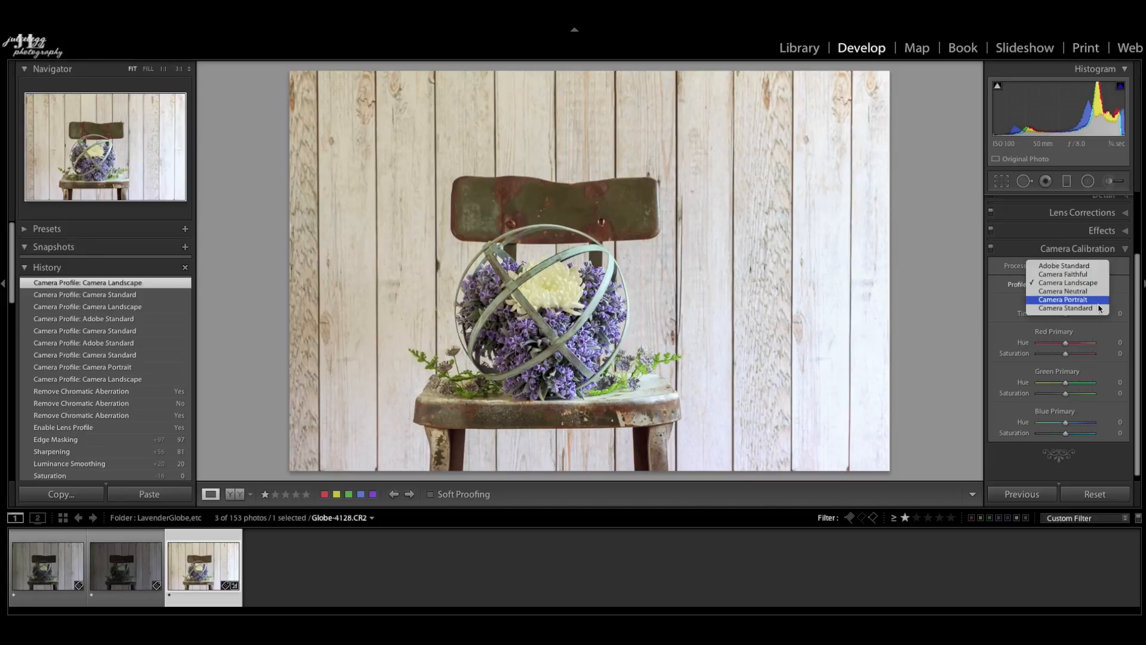
click(1099, 308)
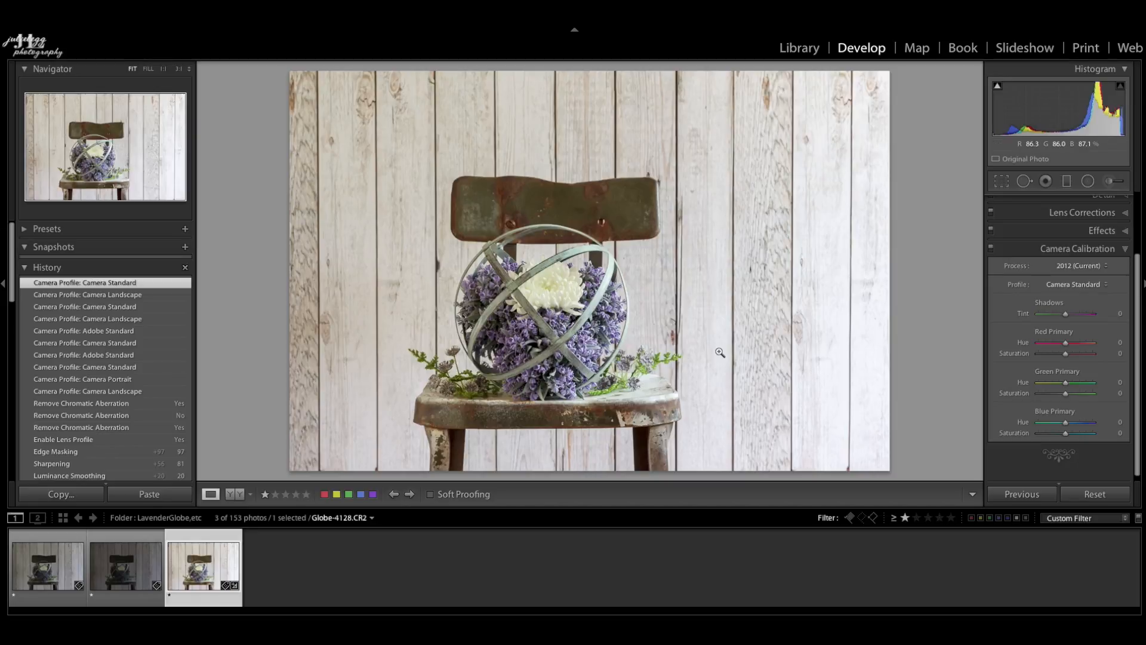
Check the Adobe Standard profile once more against Camera Standard, and keep Camera Standard as the calibration profile.
click(1098, 284)
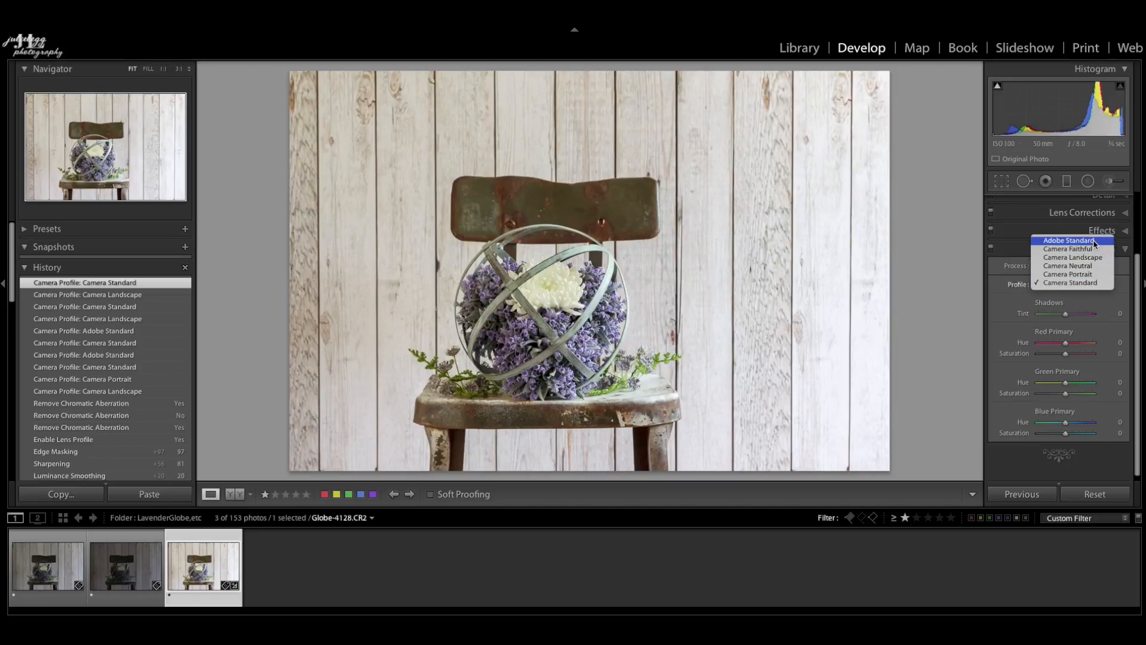
click(1094, 240)
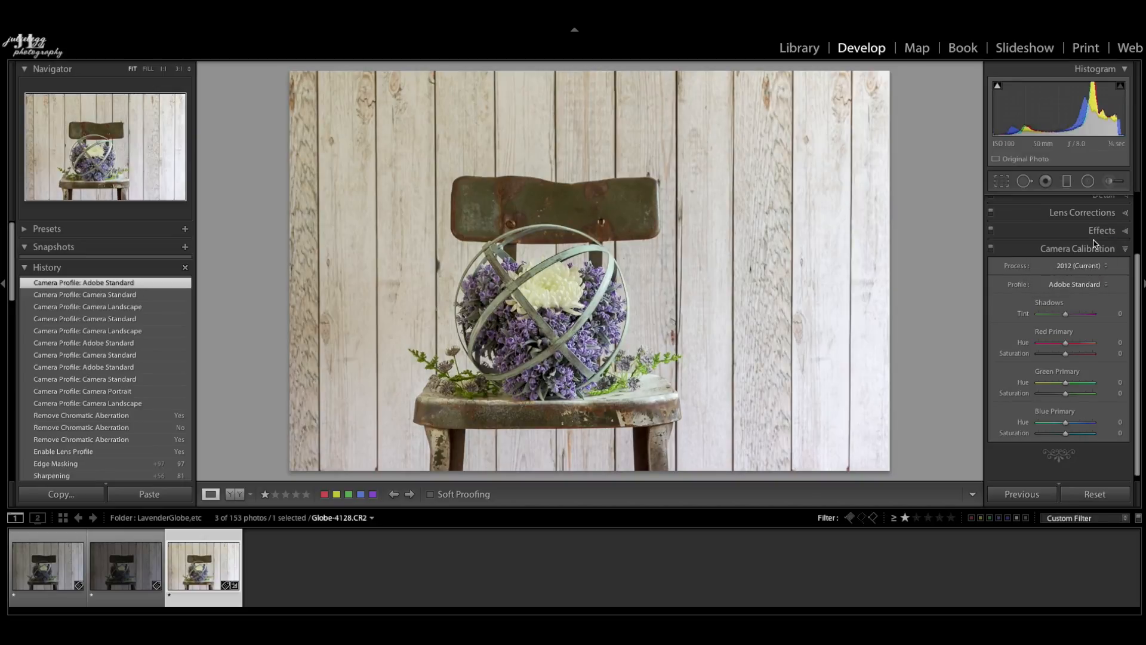
click(1094, 284)
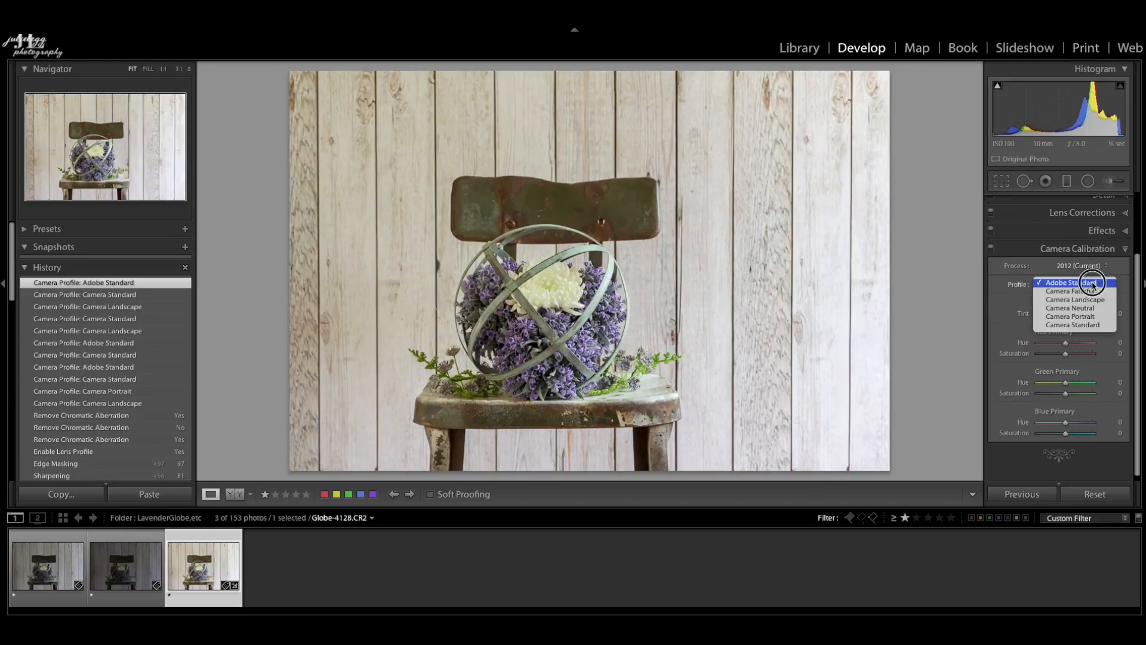
click(1091, 325)
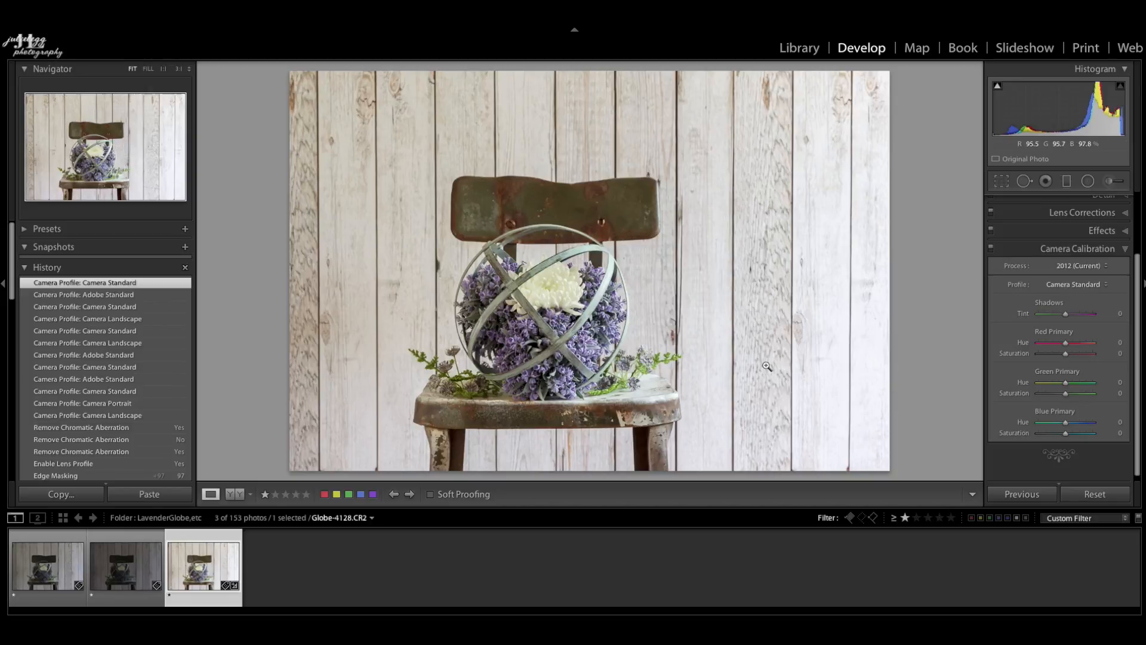
Expand the Basic adjustments to review the photo's white balance, tone and presence settings.
scroll(1060, 286, up, 3)
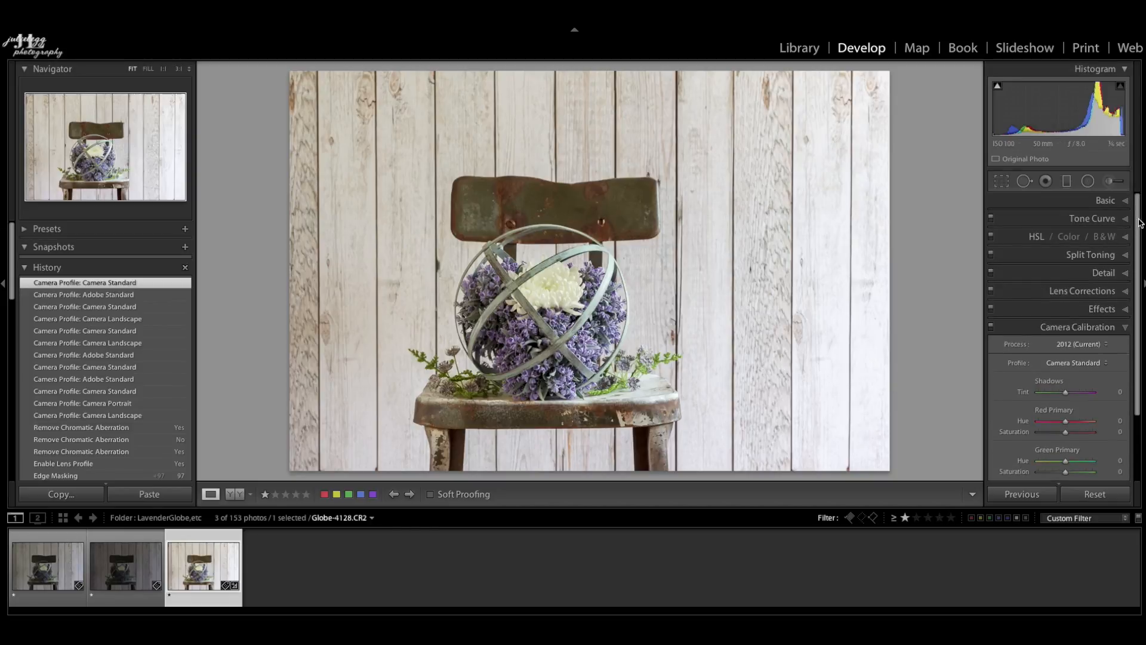
click(1126, 200)
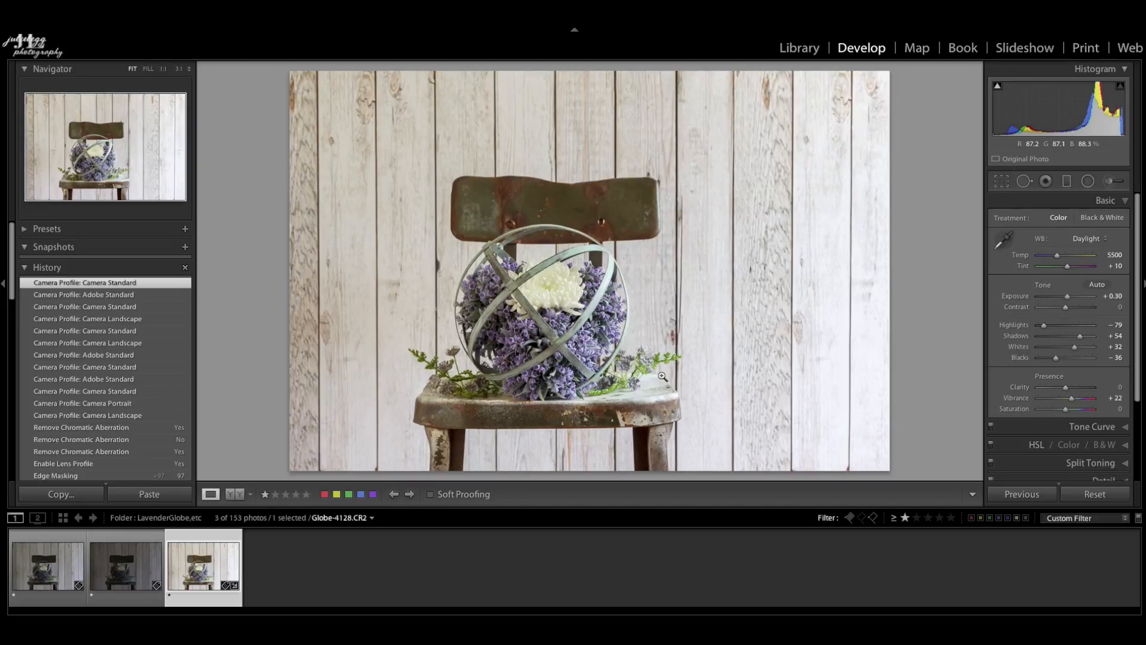
mouse_move(1140, 400)
mouse_down()
mouse_move(1138, 471)
mouse_move(1136, 379)
mouse_up()
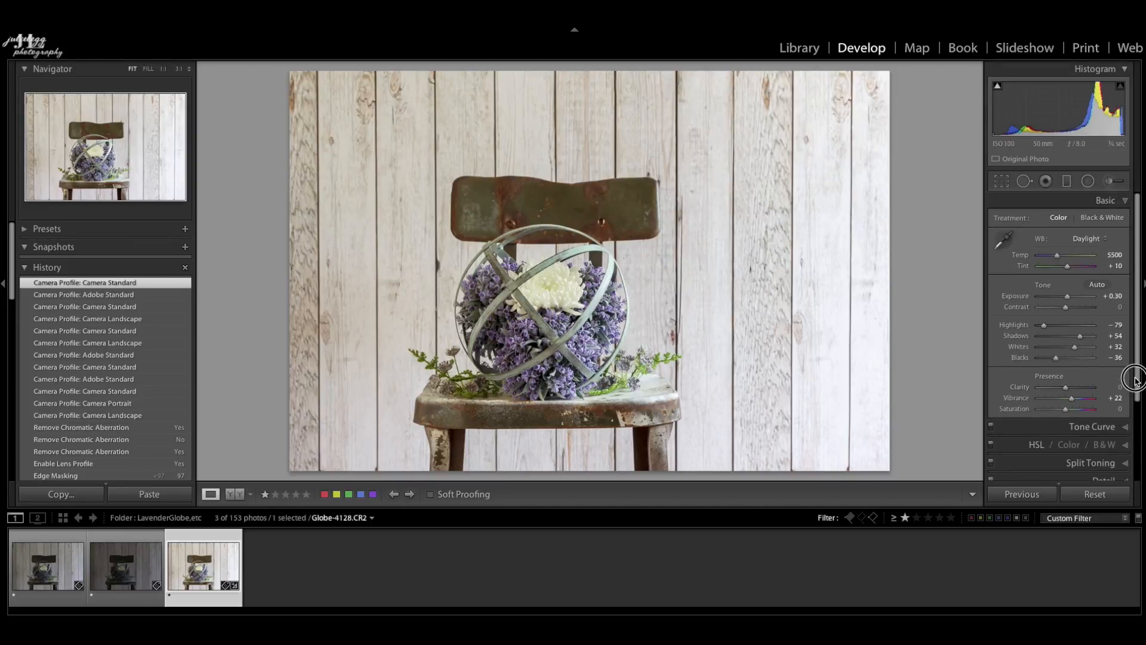